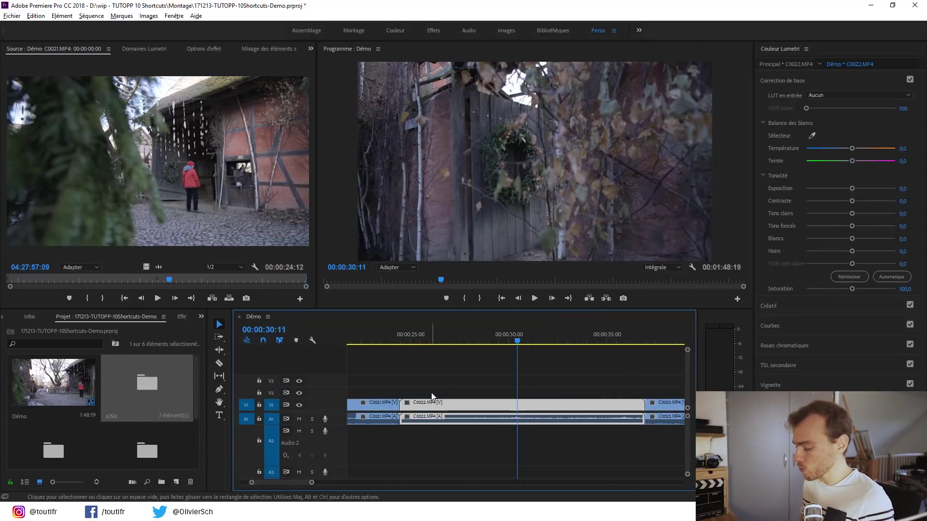
# Move the playhead between the edit points around C0022.MP4 and on through the following cuts to the last clip, C0208.MP4.
pyautogui.press('Up')
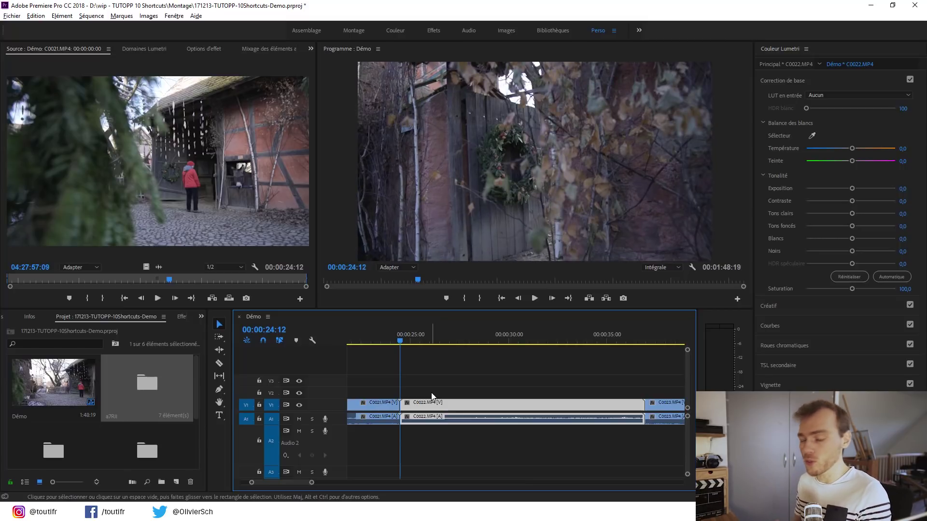
pyautogui.press('Down')
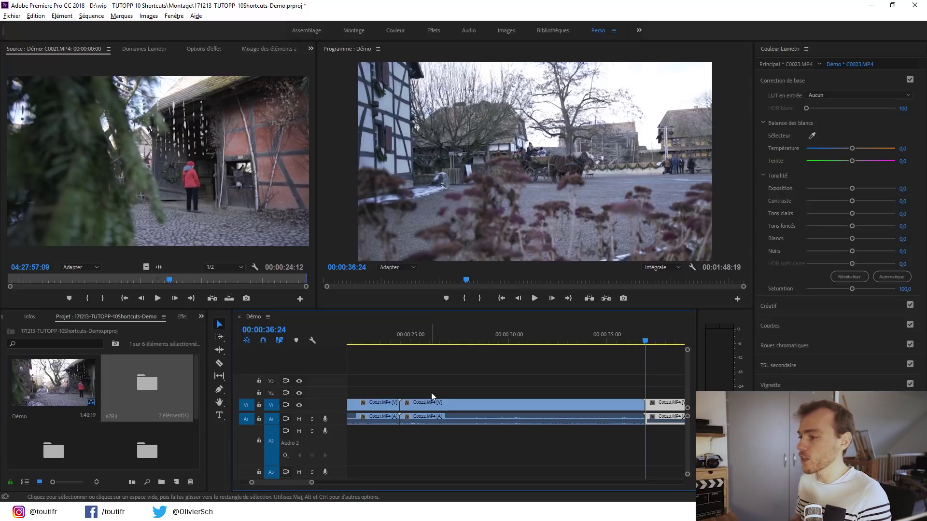
pyautogui.hotkey('shift', 'Down')
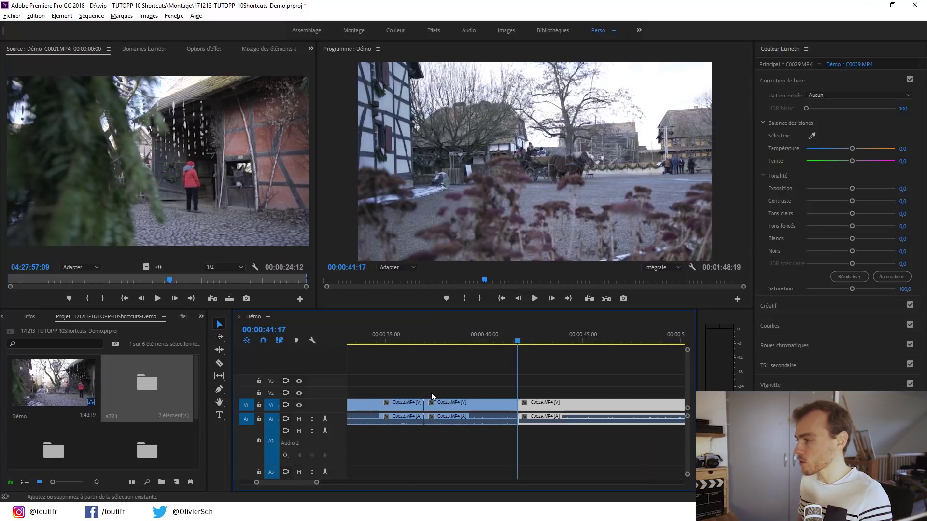
pyautogui.hotkey('shift', 'Down')
pyautogui.hotkey('shift', 'Down')
pyautogui.moveTo(332, 482); pyautogui.dragTo(446, 474)
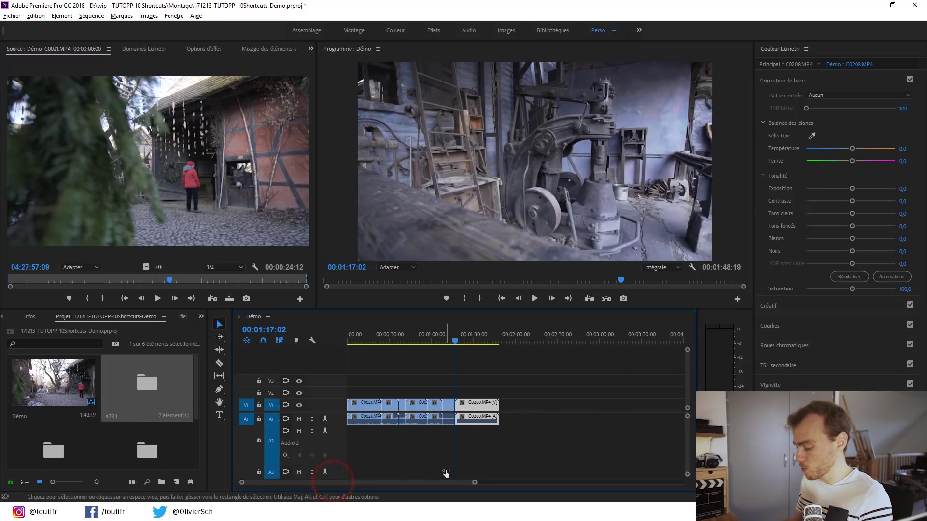
# Step the playhead back through the edit points to the start of the sequence at 00:00:00:00.
pyautogui.hotkey('shift', 'Up')
pyautogui.hotkey('shift', 'Up')
pyautogui.hotkey('shift', 'Up')
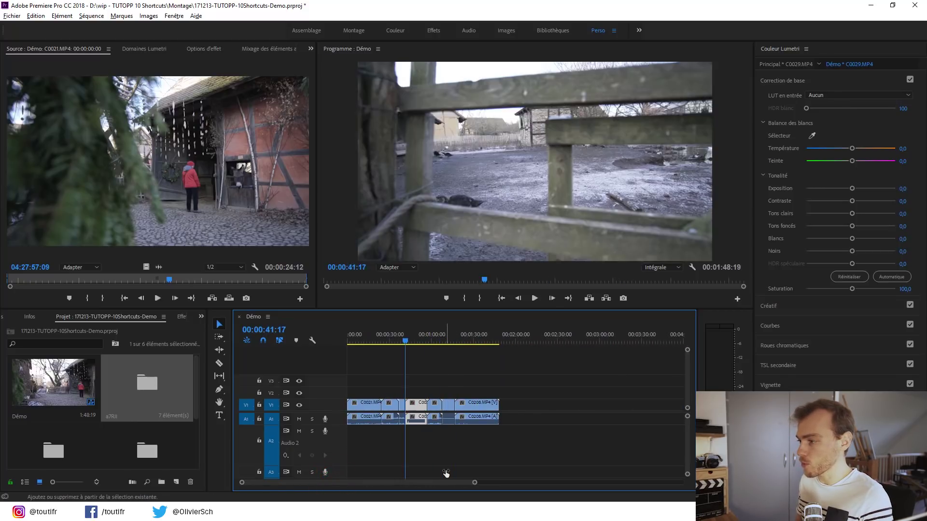
pyautogui.hotkey('shift', 'Up')
pyautogui.hotkey('shift', 'Up')
pyautogui.hotkey('shift', 'Up')
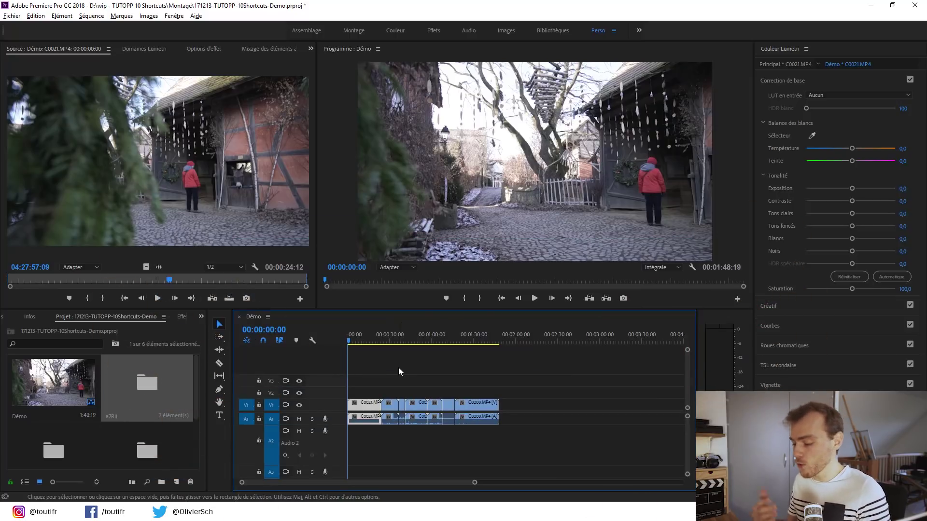
# Play the sequence from its start at increasing speed and stop playback within C0022.MP4.
pyautogui.press('l')
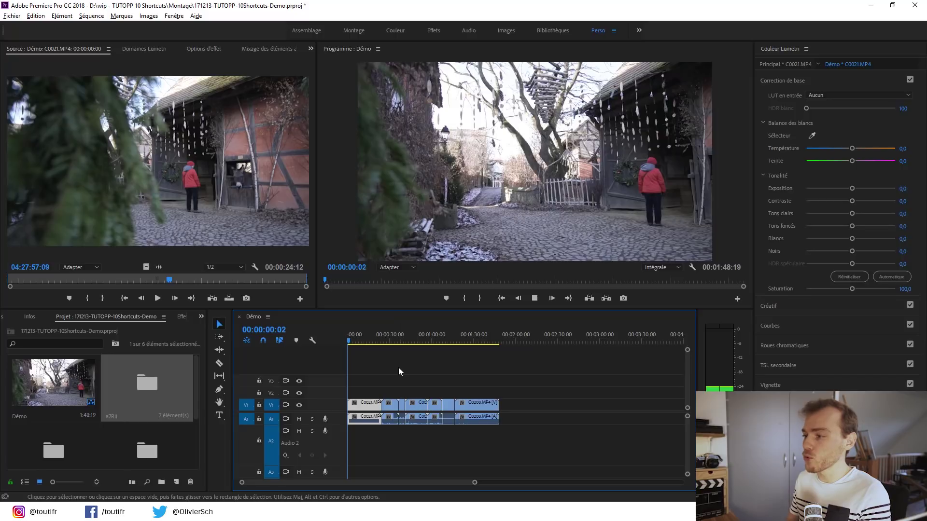
pyautogui.press('l')
pyautogui.press('l')
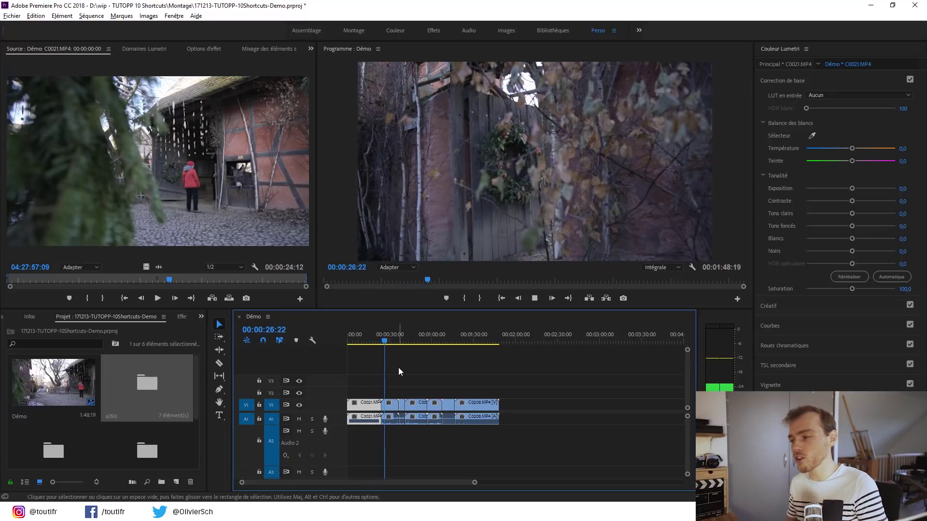
pyautogui.press('k')
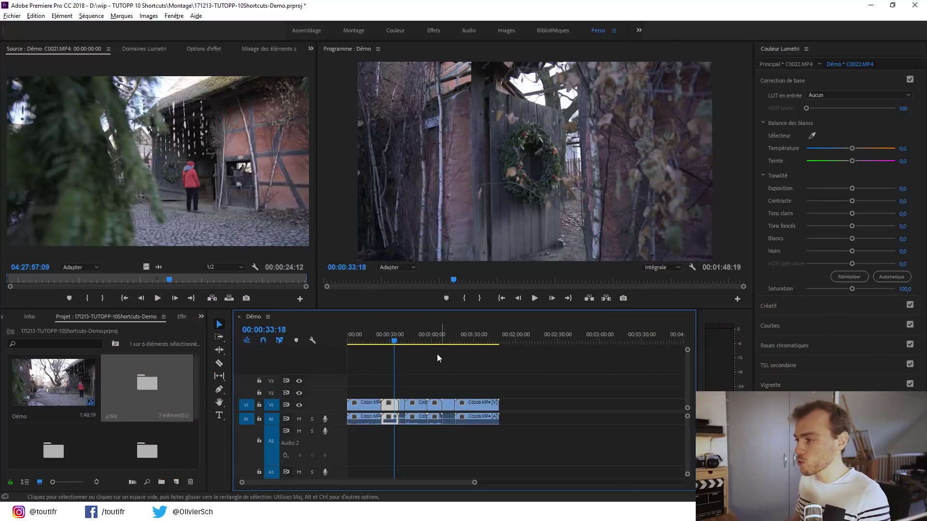
# Split C0029.MP4 on the timeline with the Razor tool and delete its first part.
pyautogui.press('c')
pyautogui.click(419, 407)
pyautogui.press('v')
pyautogui.click(414, 405)
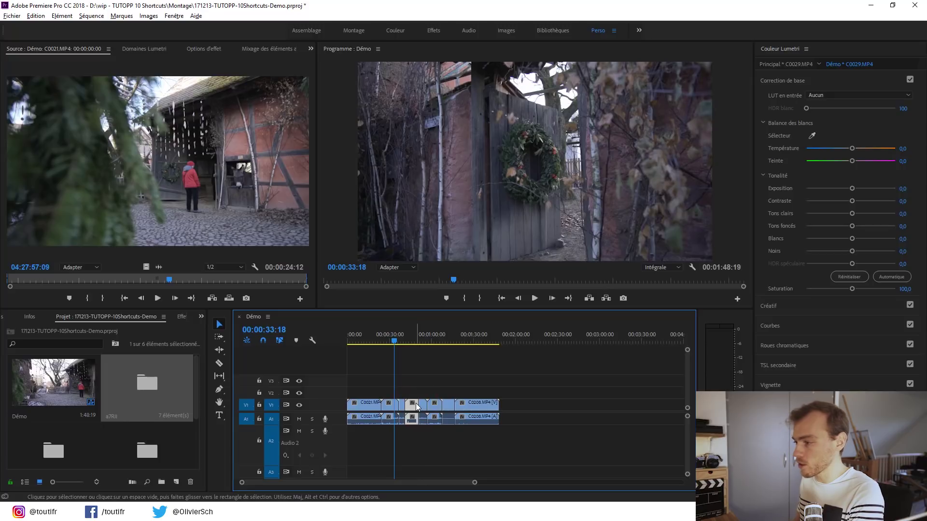
pyautogui.press('Delete')
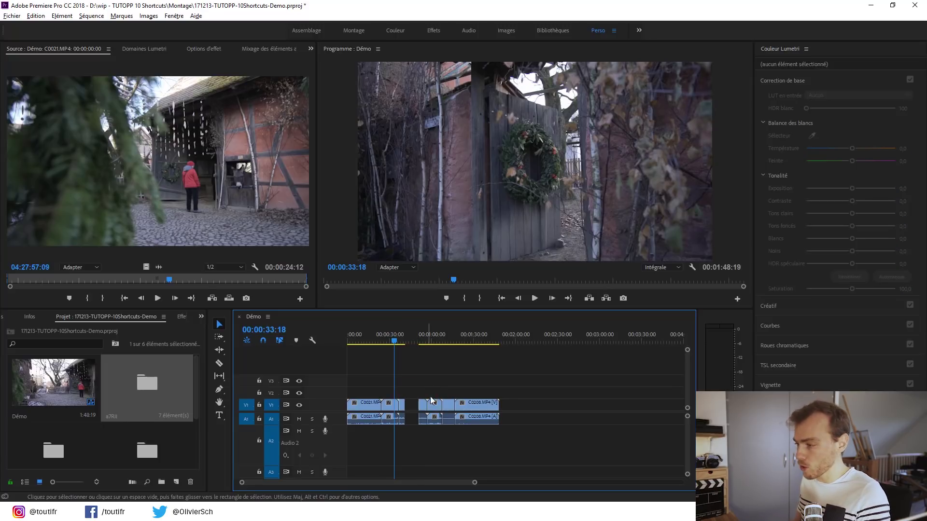
# Split the last clip, C0208.MP4, shorten the end of its second part, and close the gap left by the deleted C0029.MP4 piece.
pyautogui.press('c')
pyautogui.click(473, 405)
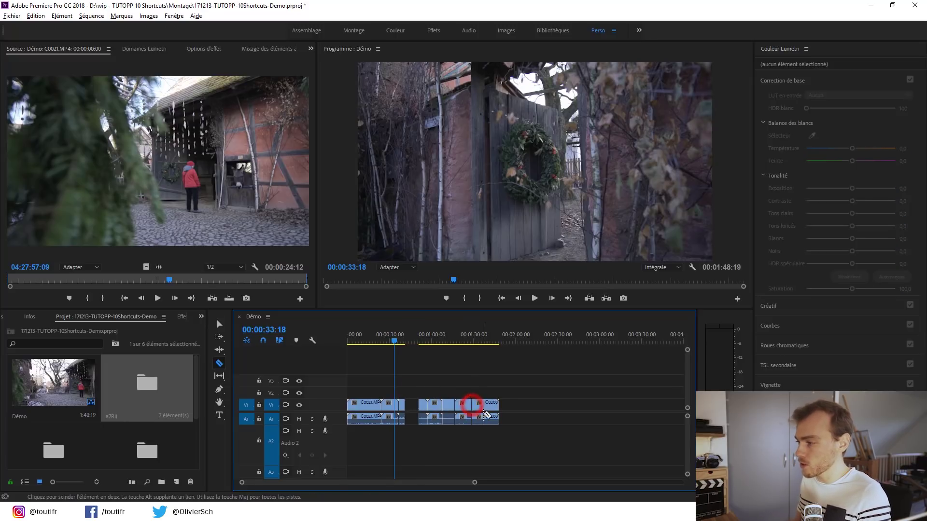
pyautogui.press('v')
pyautogui.click(482, 411)
pyautogui.moveTo(484, 412)
pyautogui.mouseDown()
pyautogui.moveTo(490, 406)
pyautogui.moveTo(480, 404)
pyautogui.mouseUp()
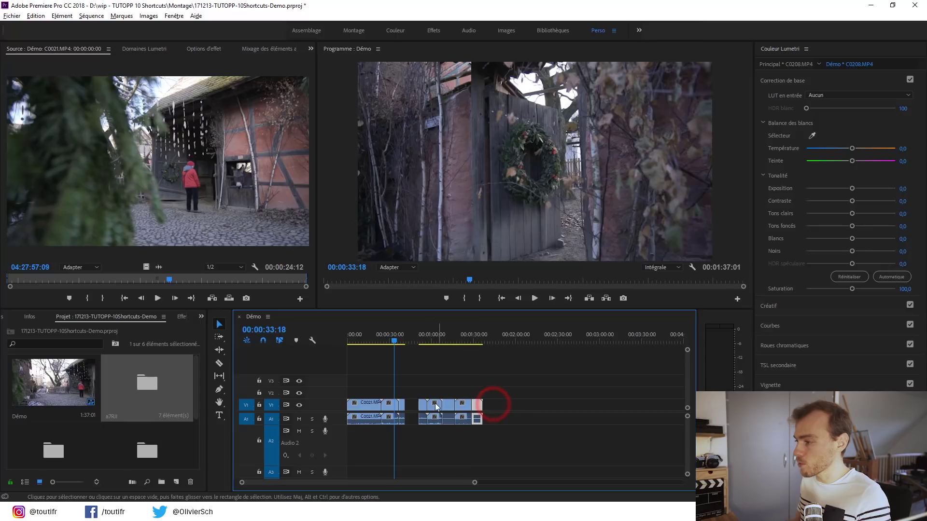
pyautogui.moveTo(416, 385); pyautogui.dragTo(424, 402)
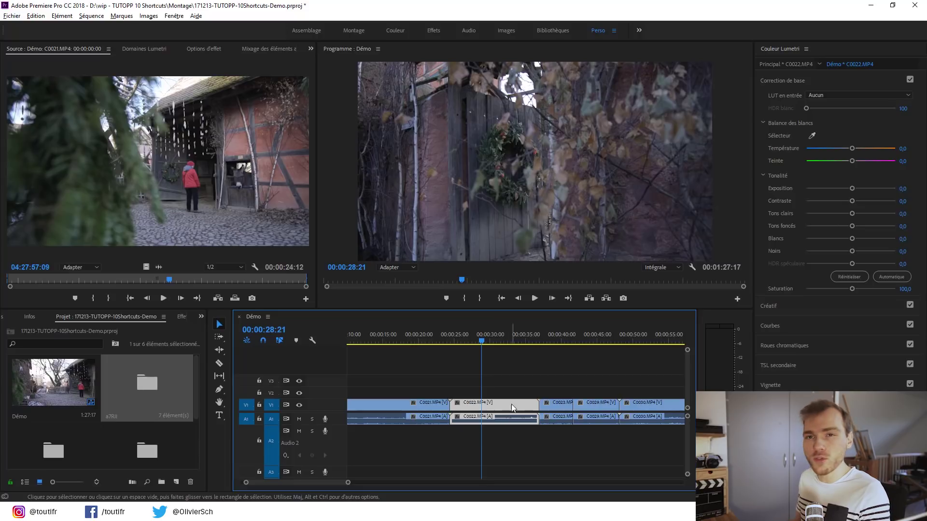
# Split C0022.MP4 at 00:00:28:21 with the Razor tool and delete its first part.
pyautogui.press('c')
pyautogui.click(482, 404)
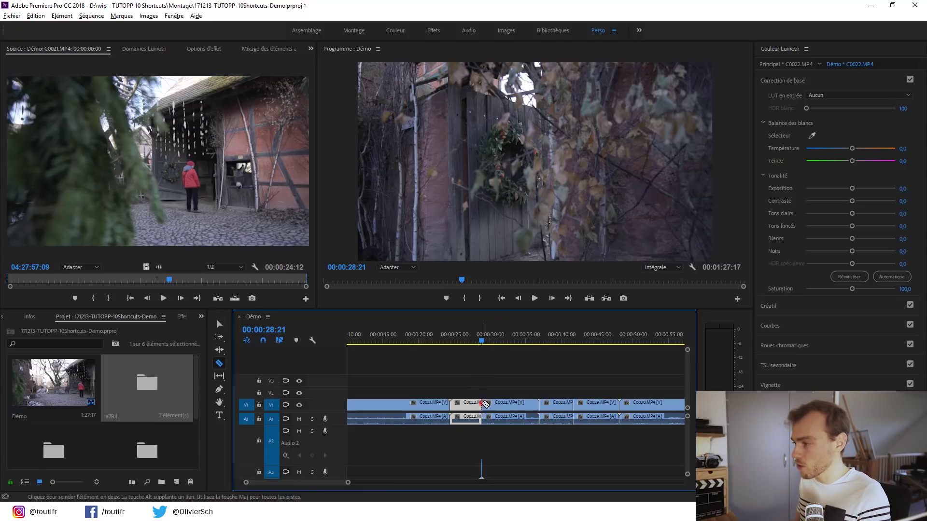
pyautogui.press('v')
pyautogui.click(511, 399)
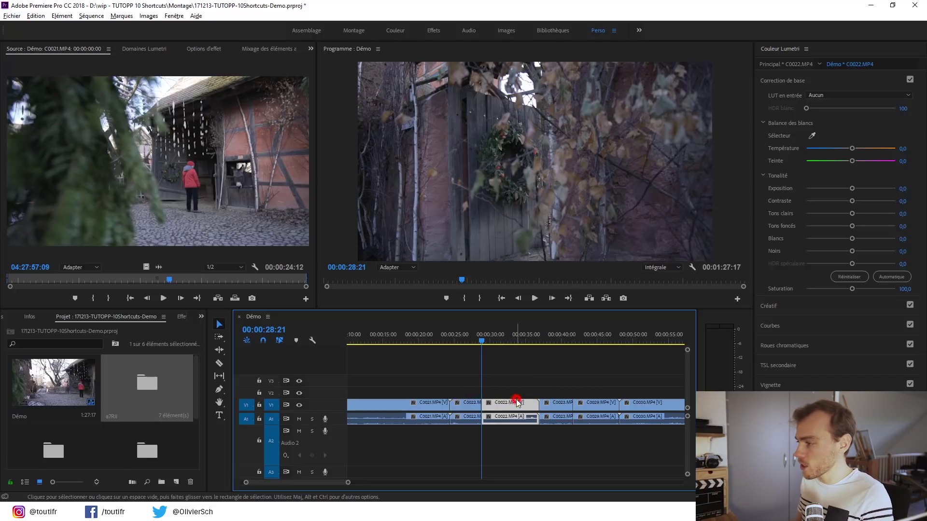
pyautogui.click(466, 401)
pyautogui.press('Delete')
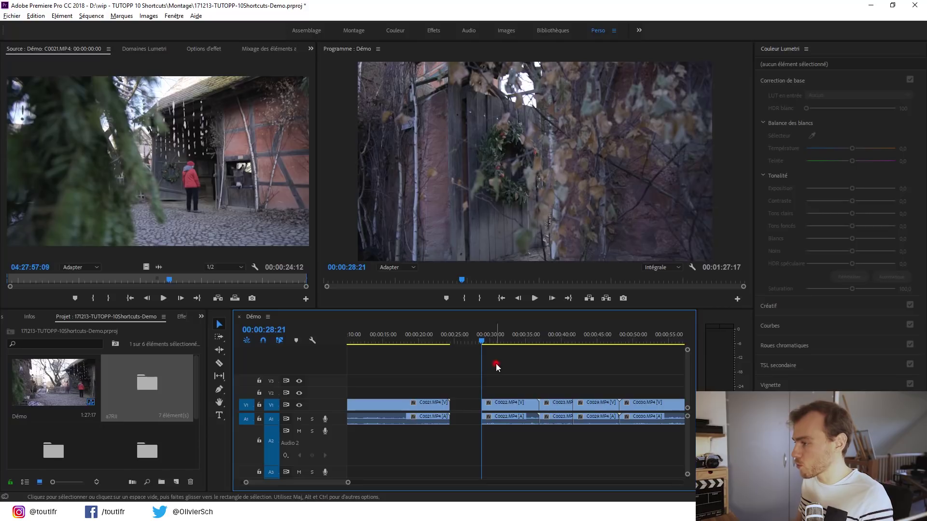
# Shift the remaining clips back against C0021.MP4 to close the gap, and undo the manual trim of C0022.MP4.
pyautogui.moveTo(496, 364); pyautogui.dragTo(646, 410)
pyautogui.moveTo(515, 408); pyautogui.dragTo(484, 408)
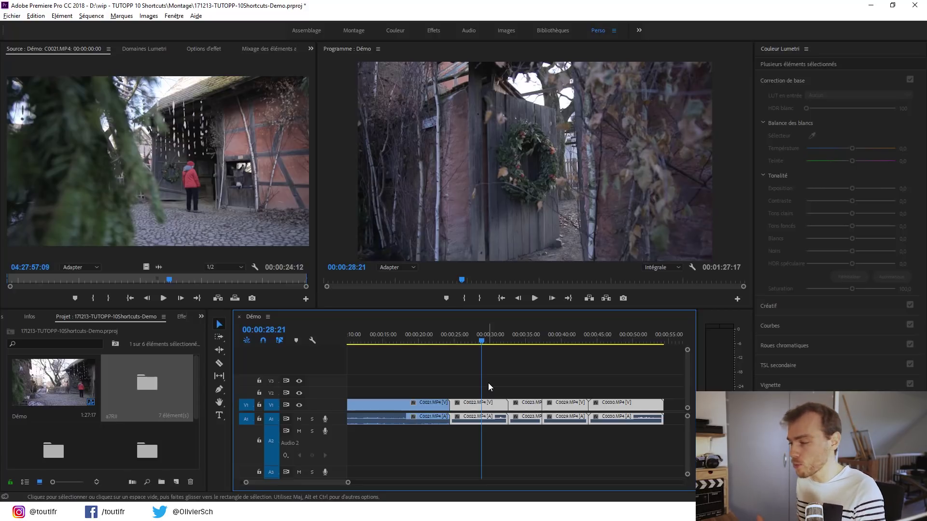
pyautogui.hotkey('ctrl', 'z')
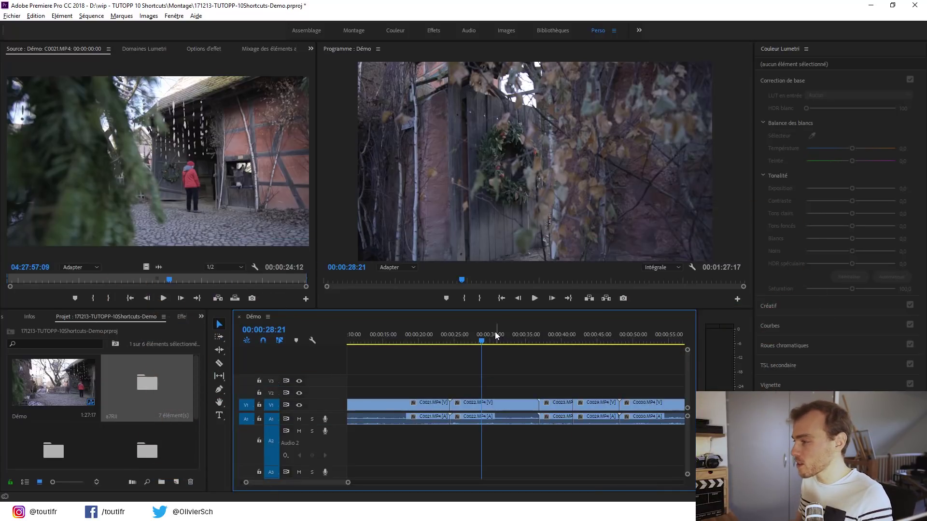
# Ripple-trim the start of C0022.MP4 up to 00:00:30:03, and its end from 00:00:28:14 in the shortened sequence.
pyautogui.click(490, 338)
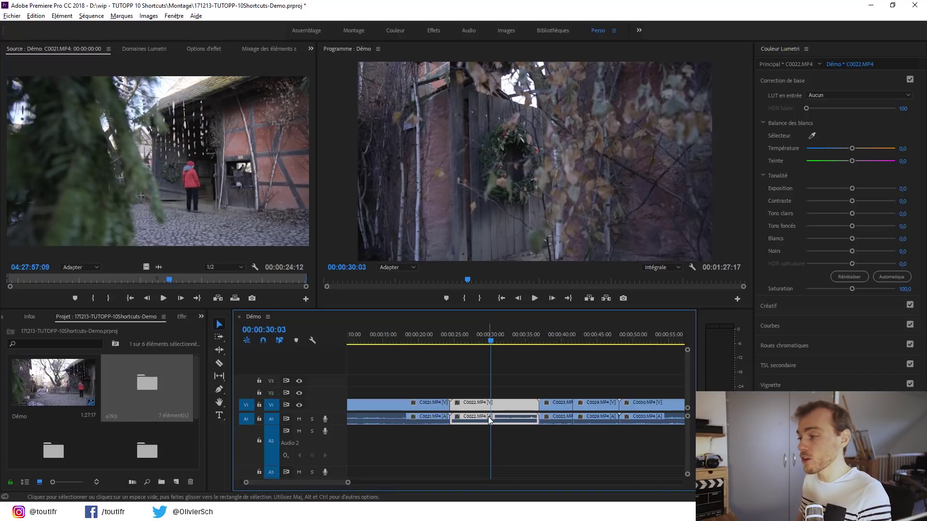
pyautogui.press('q')
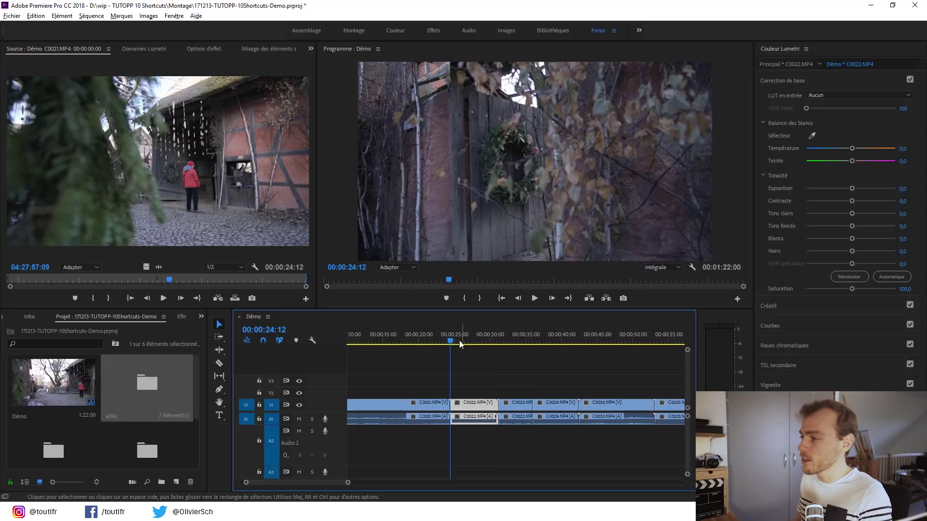
pyautogui.moveTo(455, 337); pyautogui.dragTo(481, 336)
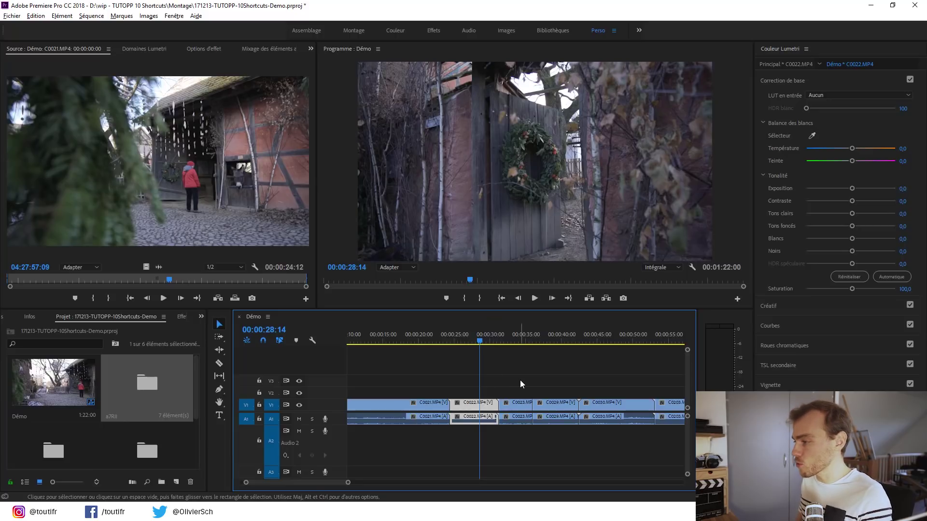
pyautogui.press('w')
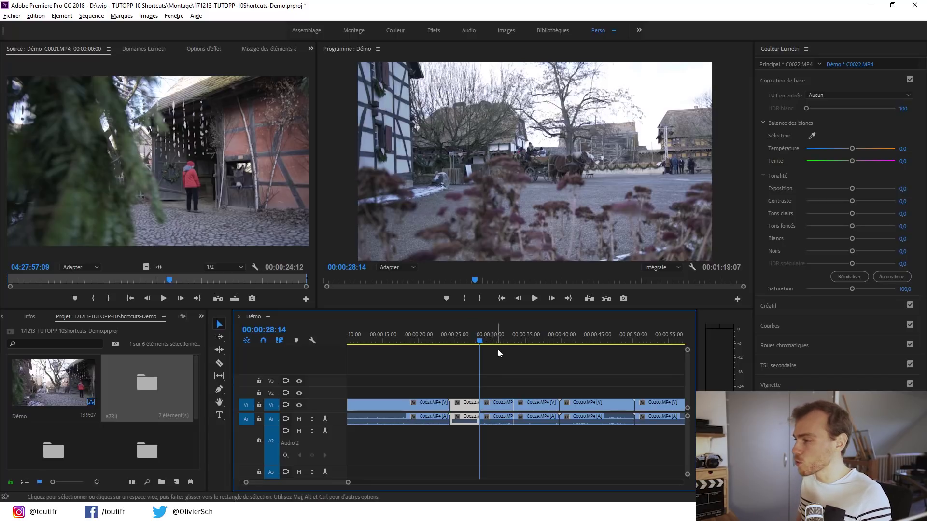
# Ripple-trim the starts and ends of the clips following C0022.MP4 at successive playhead positions.
pyautogui.moveTo(496, 330)
pyautogui.mouseDown()
pyautogui.moveTo(489, 340)
pyautogui.moveTo(496, 335)
pyautogui.mouseUp()
pyautogui.press('w')
pyautogui.click(510, 333)
pyautogui.press('q')
pyautogui.click(520, 333)
pyautogui.press('w')
pyautogui.click(533, 334)
pyautogui.press('q')
pyautogui.click(551, 332)
pyautogui.press('w')
pyautogui.click(577, 331)
pyautogui.click(592, 326)
pyautogui.press('w')
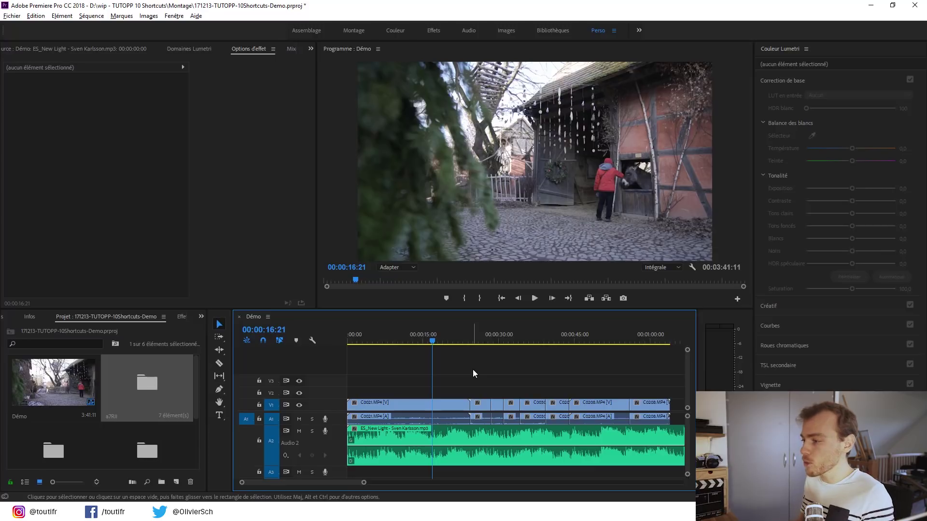
# View the New Light music clip's waveform in the source monitor and its audio effect settings.
pyautogui.doubleClick(473, 433)
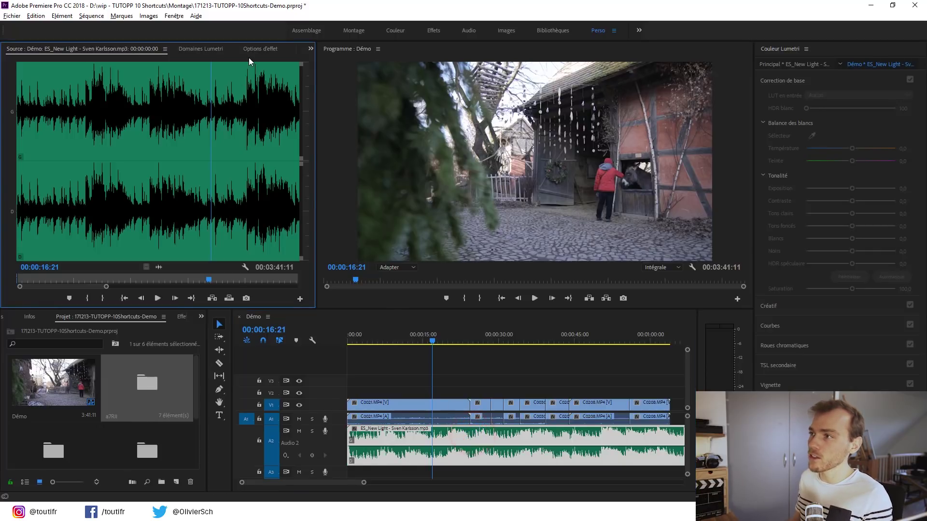
pyautogui.click(253, 51)
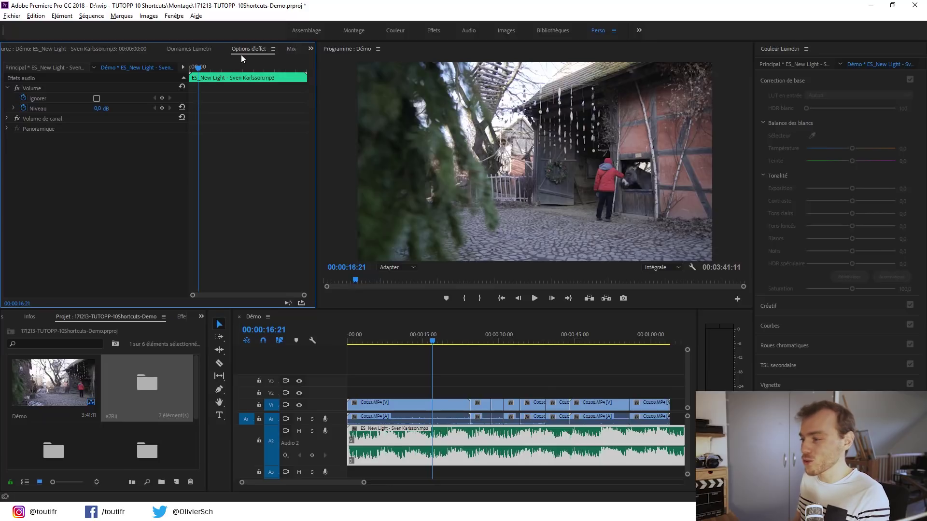
pyautogui.click(476, 367)
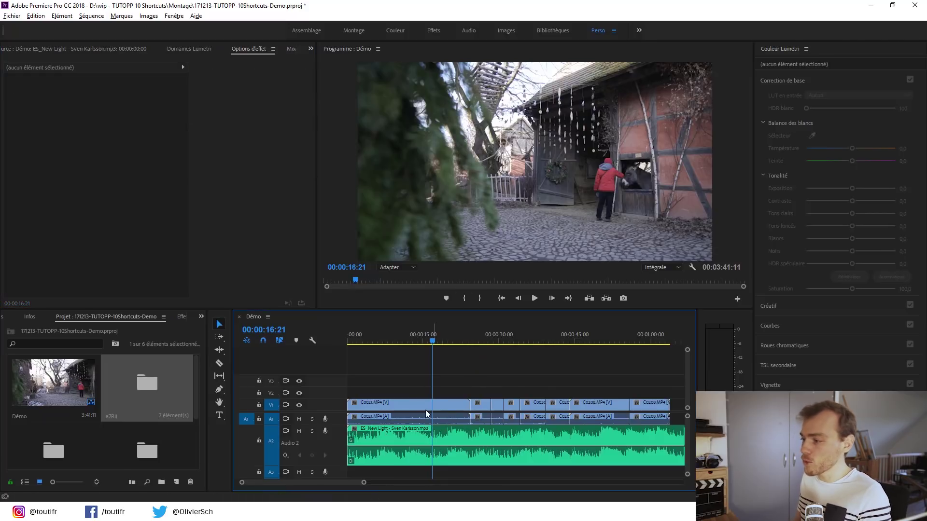
# Try raising the whole music clip's volume level to 3.7 dB on its timeline volume line, and undo it.
pyautogui.click(470, 452)
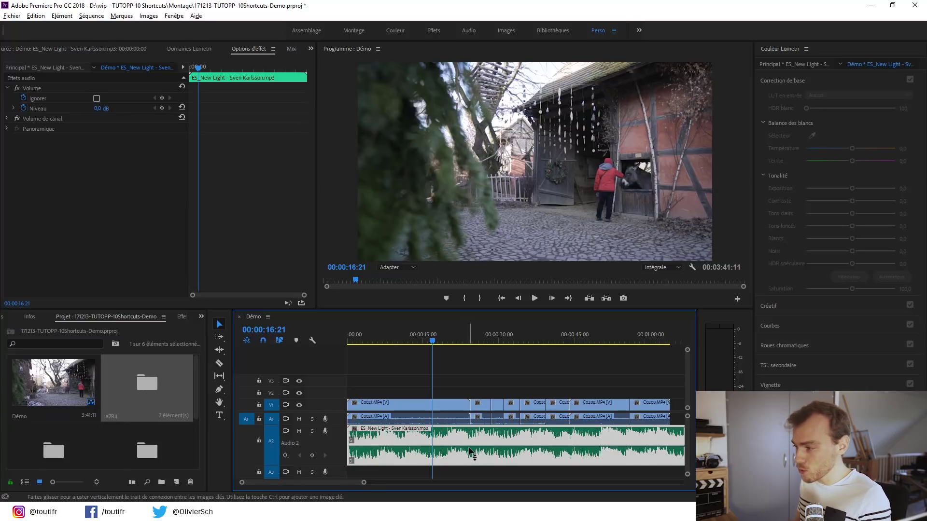
pyautogui.moveTo(468, 444)
pyautogui.mouseDown()
pyautogui.moveTo(468, 453)
pyautogui.moveTo(468, 437)
pyautogui.mouseUp()
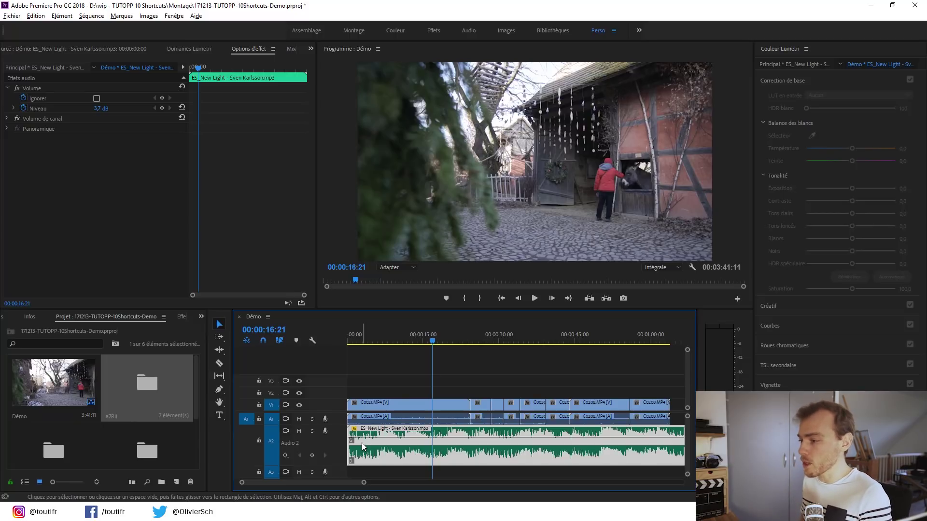
pyautogui.hotkey('ctrl', 'z')
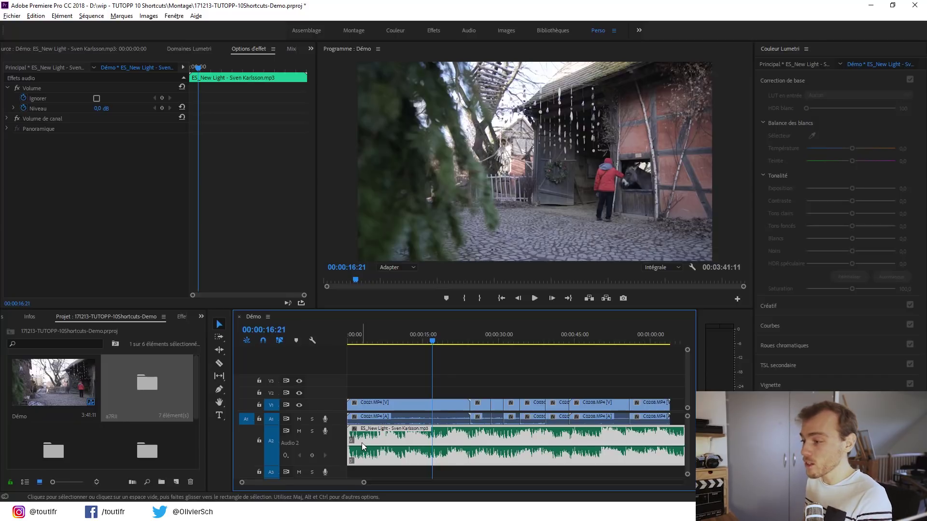
# Add four volume keyframes on the music clip and lower the level between the middle two to form a dip.
pyautogui.press('ctrl')
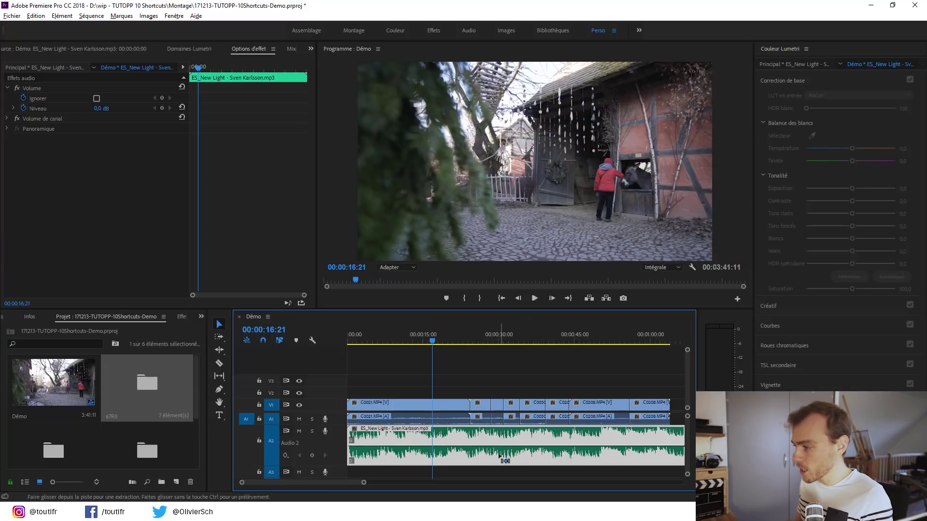
pyautogui.keyDown('ctrl'); pyautogui.click(481, 446); pyautogui.keyUp('ctrl')
pyautogui.keyDown('ctrl'); pyautogui.click(507, 445); pyautogui.keyUp('ctrl')
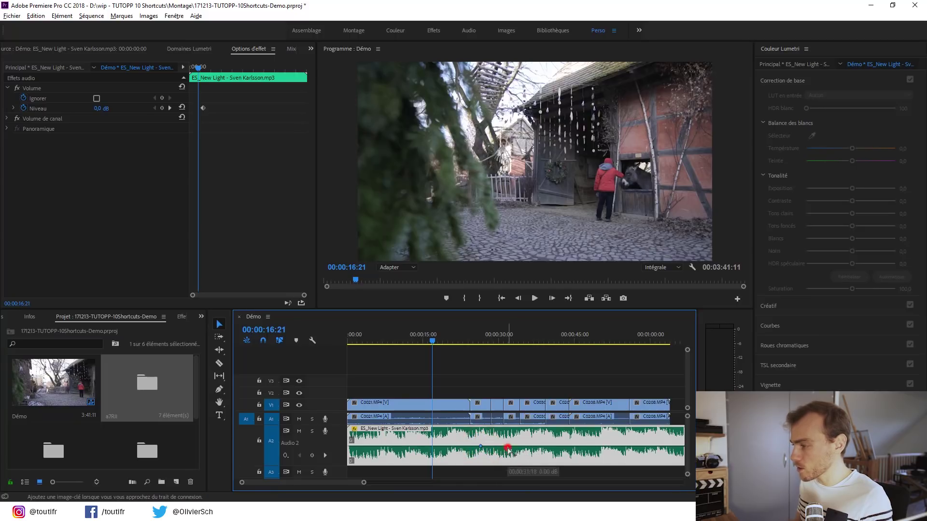
pyautogui.keyDown('ctrl'); pyautogui.click(573, 446); pyautogui.keyUp('ctrl')
pyautogui.keyDown('ctrl'); pyautogui.click(588, 446); pyautogui.keyUp('ctrl')
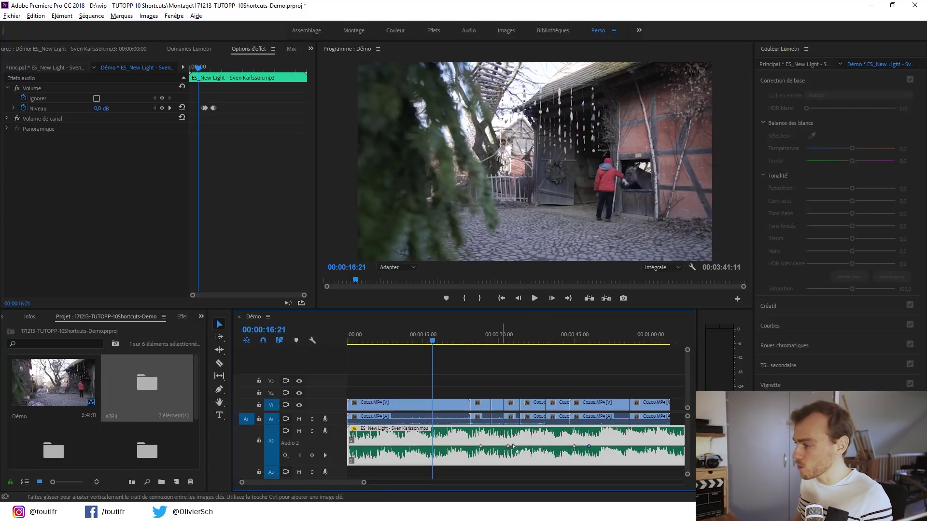
pyautogui.moveTo(536, 447); pyautogui.dragTo(537, 454)
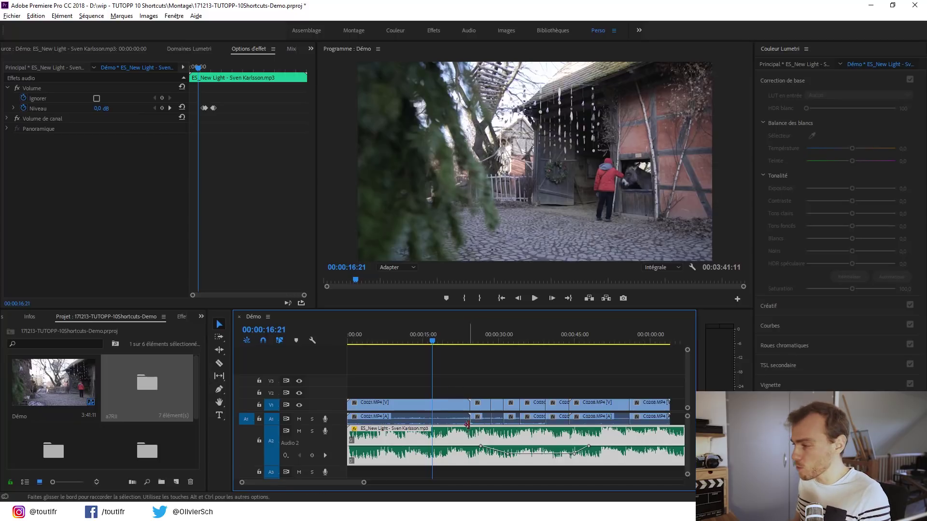
# Add four more volume keyframes on the music clip before the dip and raise the level between the middle two to form a bump.
pyautogui.keyDown('ctrl'); pyautogui.click(443, 448); pyautogui.keyUp('ctrl')
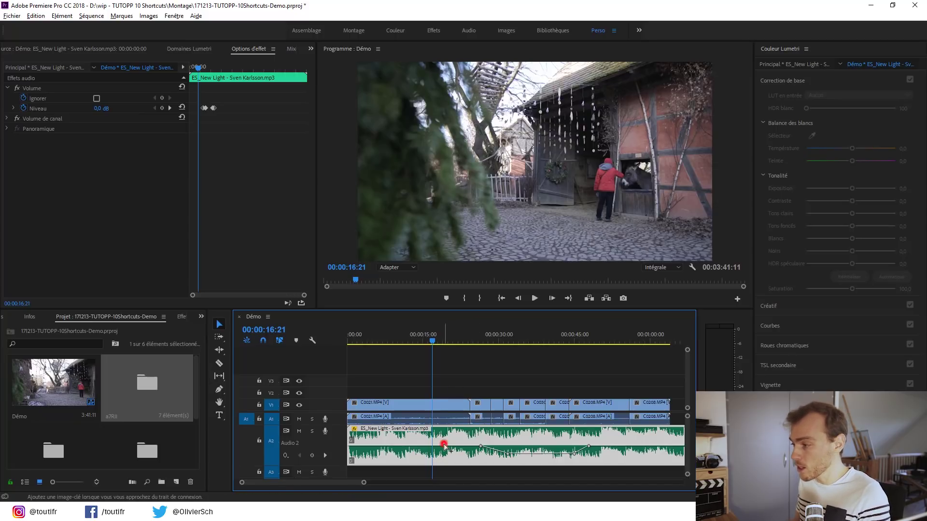
pyautogui.keyDown('ctrl'); pyautogui.click(407, 446); pyautogui.keyUp('ctrl')
pyautogui.keyDown('ctrl'); pyautogui.click(375, 447); pyautogui.keyUp('ctrl')
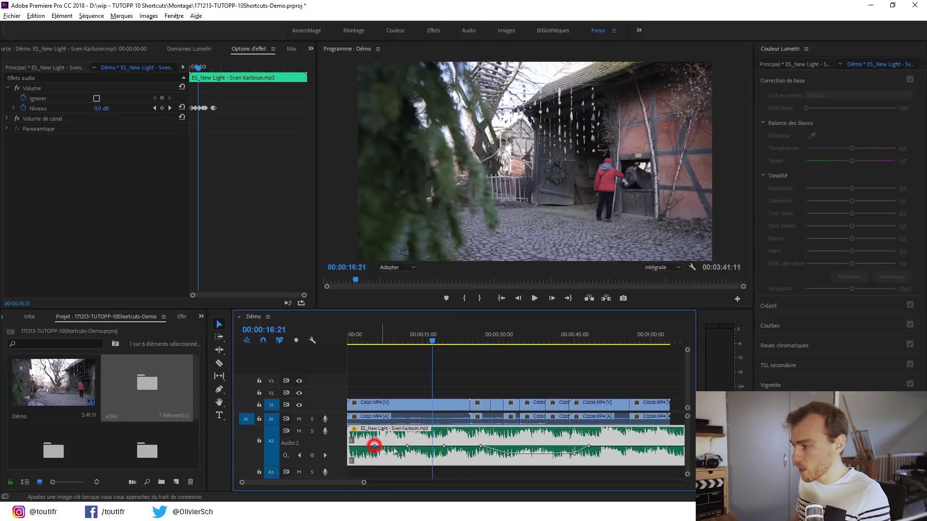
pyautogui.keyDown('ctrl'); pyautogui.click(422, 447); pyautogui.keyUp('ctrl')
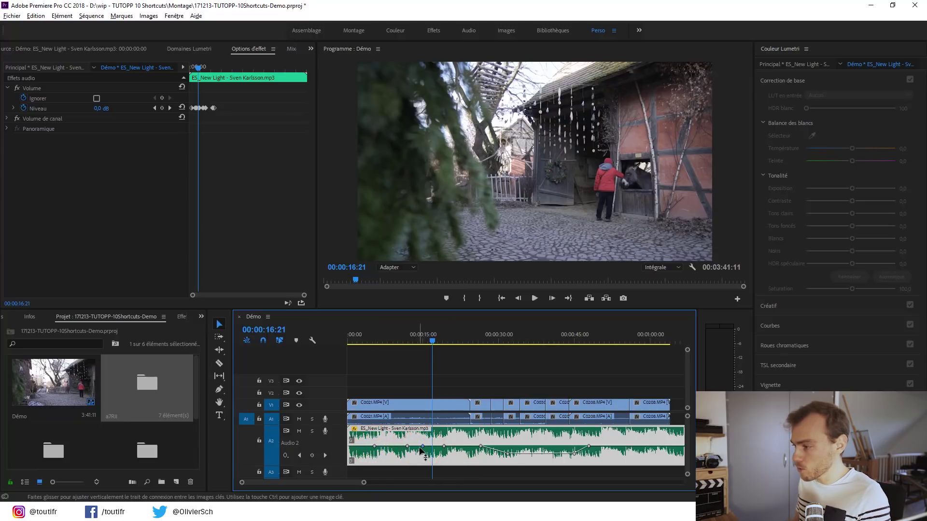
pyautogui.moveTo(415, 446)
pyautogui.mouseDown()
pyautogui.moveTo(415, 455)
pyautogui.moveTo(415, 438)
pyautogui.mouseUp()
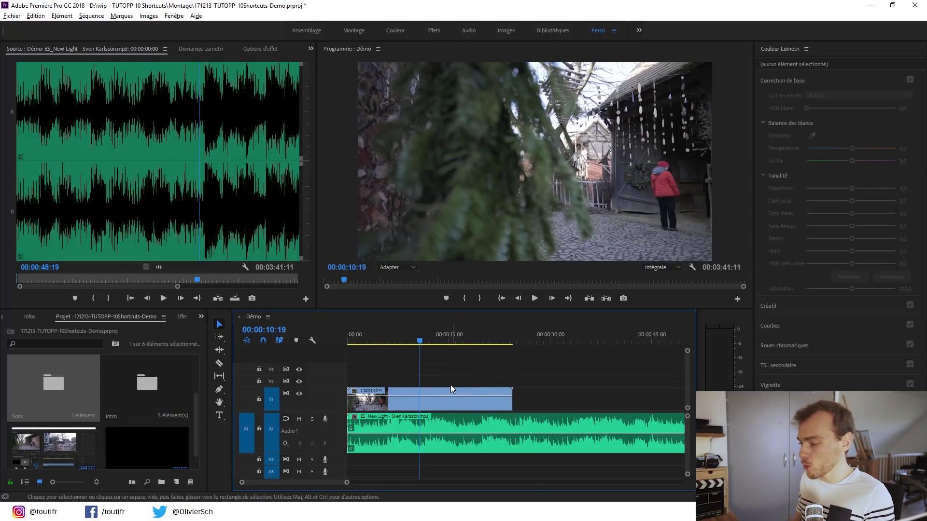
# Add a sequence marker at 00:00:10:19 and a clip marker on C0021.MP4 at 00:00:14:07.
pyautogui.press('m')
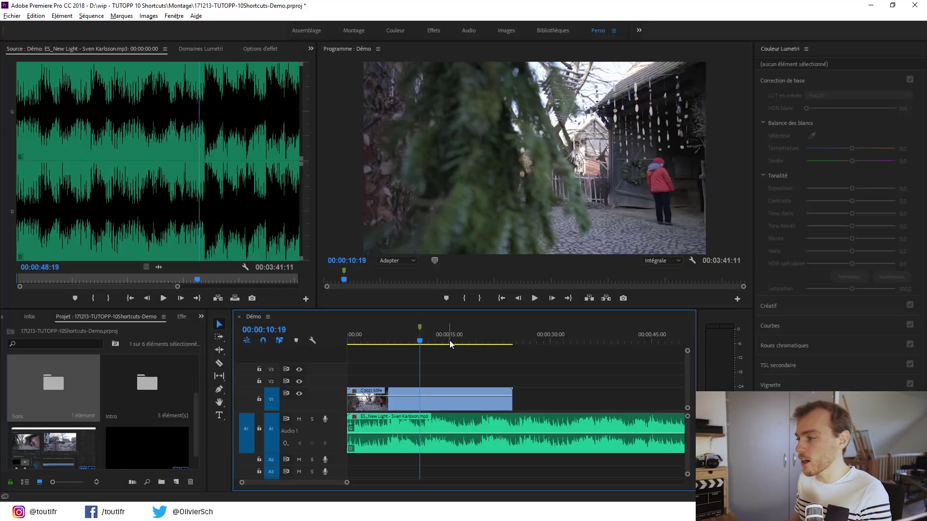
pyautogui.click(453, 404)
pyautogui.moveTo(431, 336); pyautogui.dragTo(443, 337)
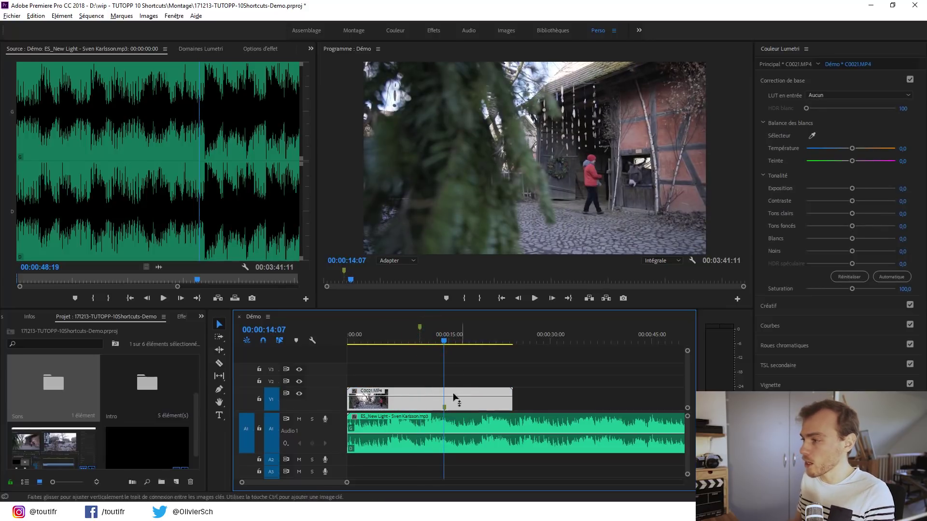
# Add three evenly spaced clip markers on the New Light music clip, from 00:00:17:10 to 00:00:20:10.
pyautogui.moveTo(452, 342); pyautogui.dragTo(459, 344)
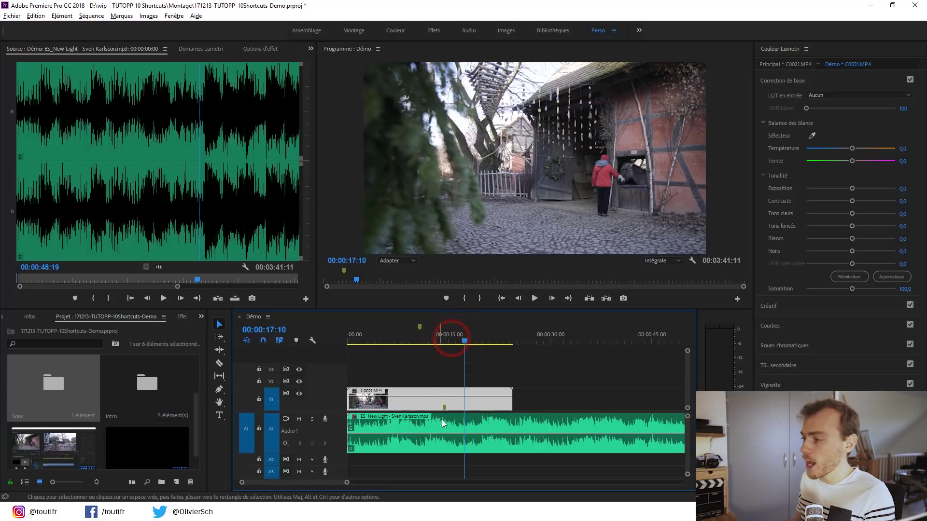
pyautogui.click(482, 417)
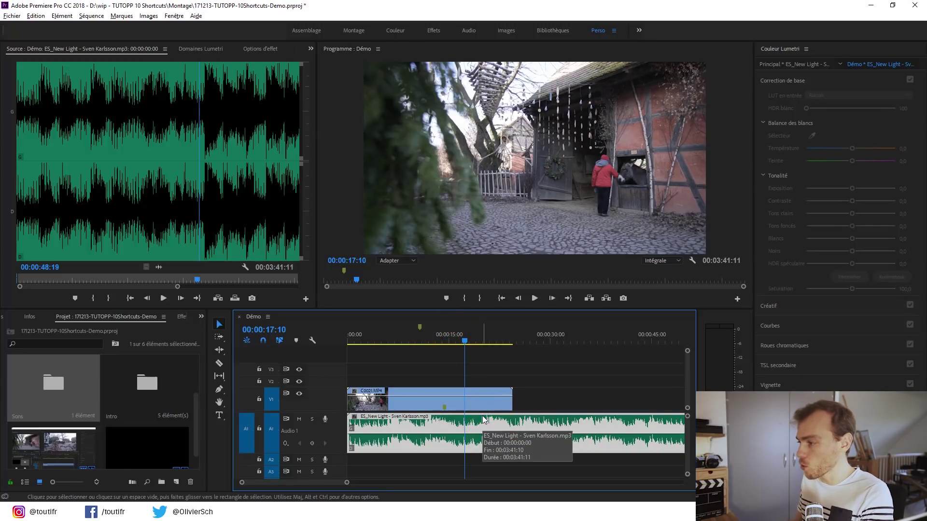
pyautogui.press('m')
pyautogui.moveTo(464, 341); pyautogui.dragTo(485, 342)
pyautogui.press('m')
pyautogui.press('m')
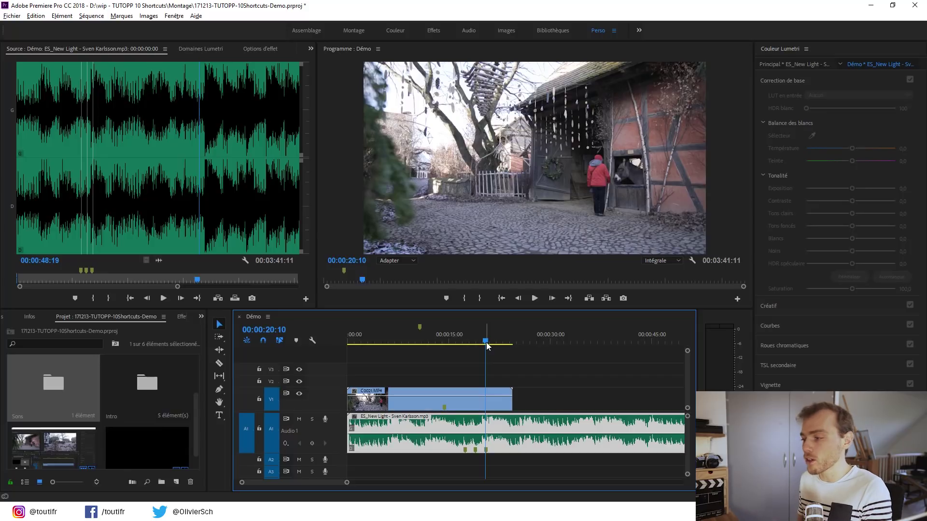
# Trim both ends of C0021.MP4 close around its marker and slide the clip +00:00:03:03 so its marker aligns with the music's first marker.
pyautogui.moveTo(512, 394); pyautogui.dragTo(458, 396)
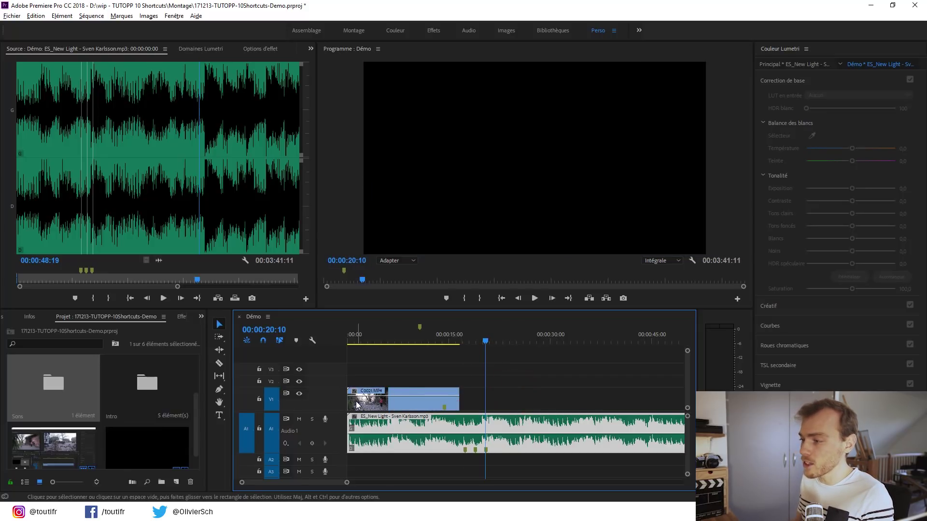
pyautogui.moveTo(354, 399); pyautogui.dragTo(472, 397)
pyautogui.click(451, 395)
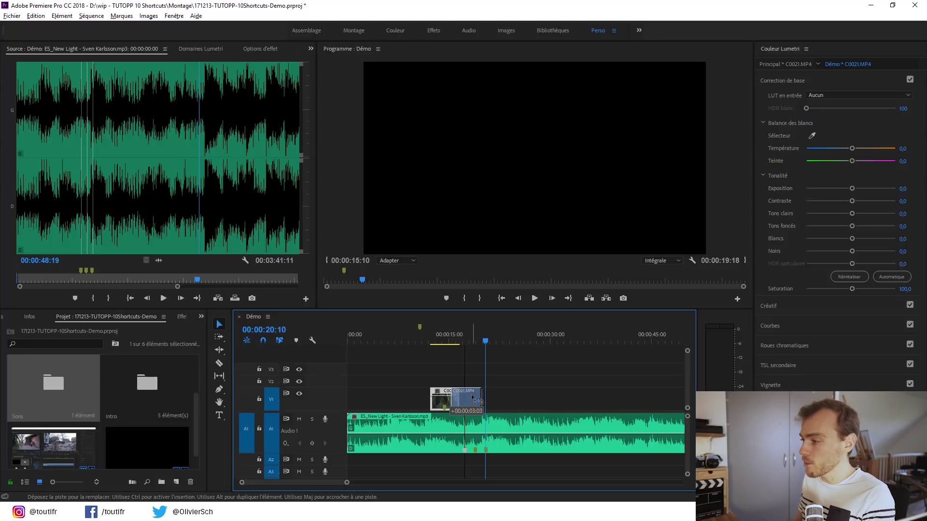
pyautogui.moveTo(473, 397); pyautogui.dragTo(472, 398)
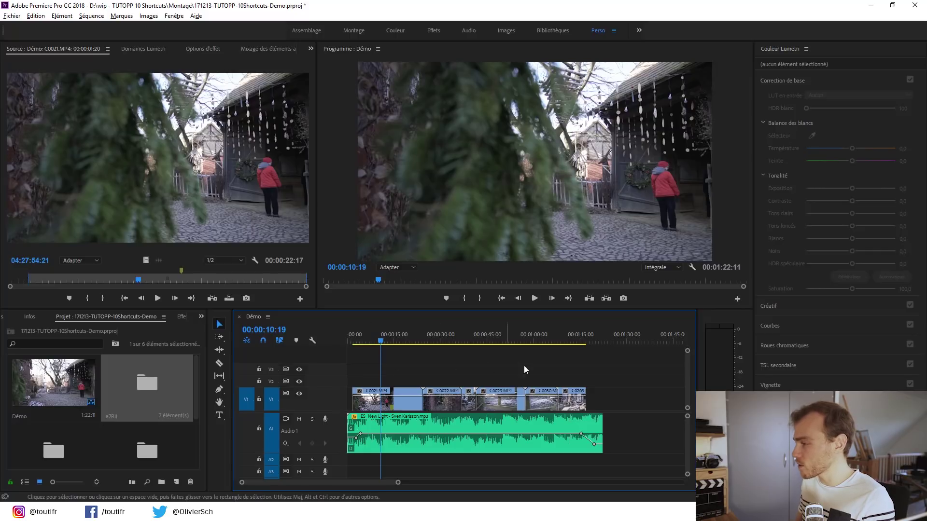
# Mark the sequence's in point at 00:00:00:19 and its out point at 00:01:18:06, just past the last video clip.
pyautogui.click(350, 336)
pyautogui.press('d')
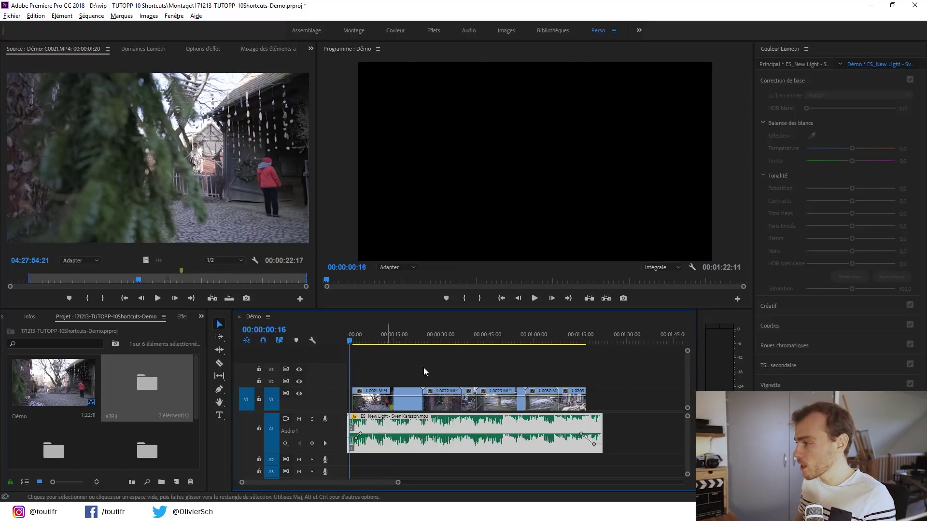
pyautogui.click(591, 340)
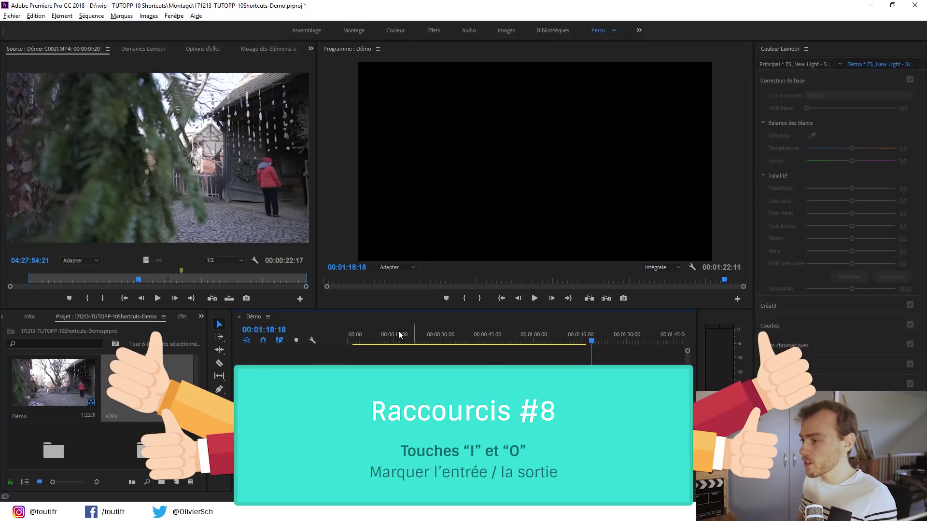
pyautogui.click(352, 335)
pyautogui.moveTo(353, 337); pyautogui.dragTo(349, 336)
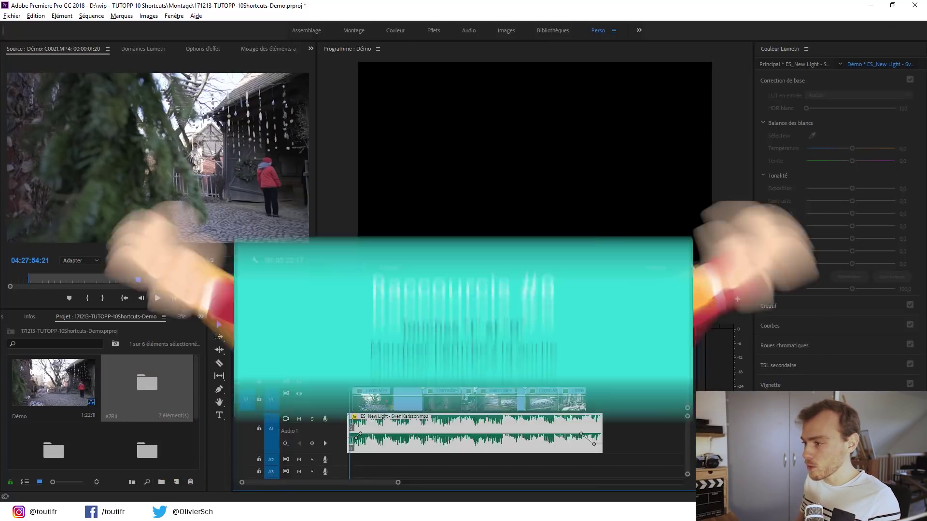
pyautogui.press('i')
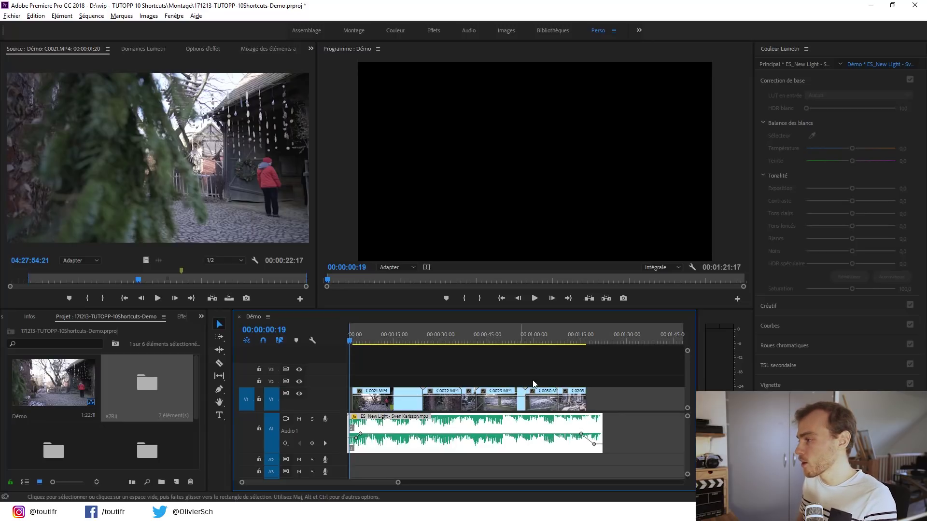
pyautogui.click(591, 335)
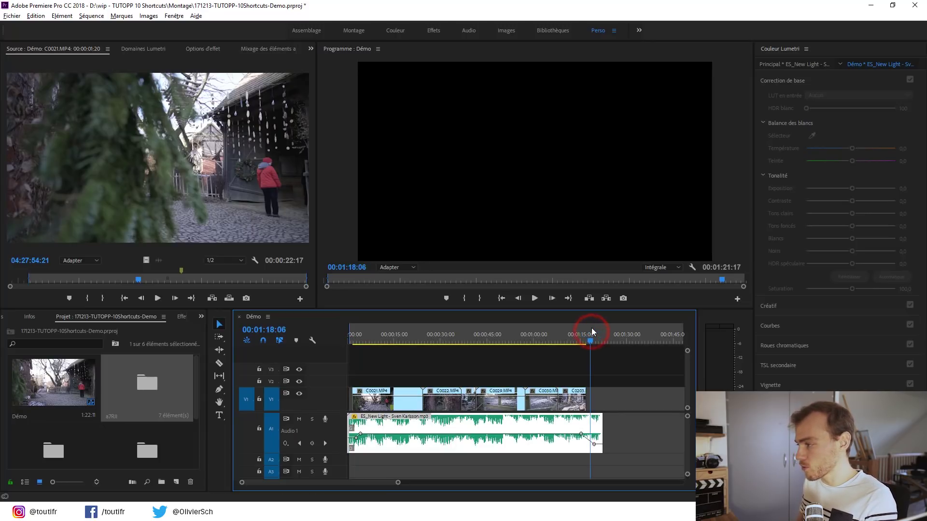
pyautogui.press('o')
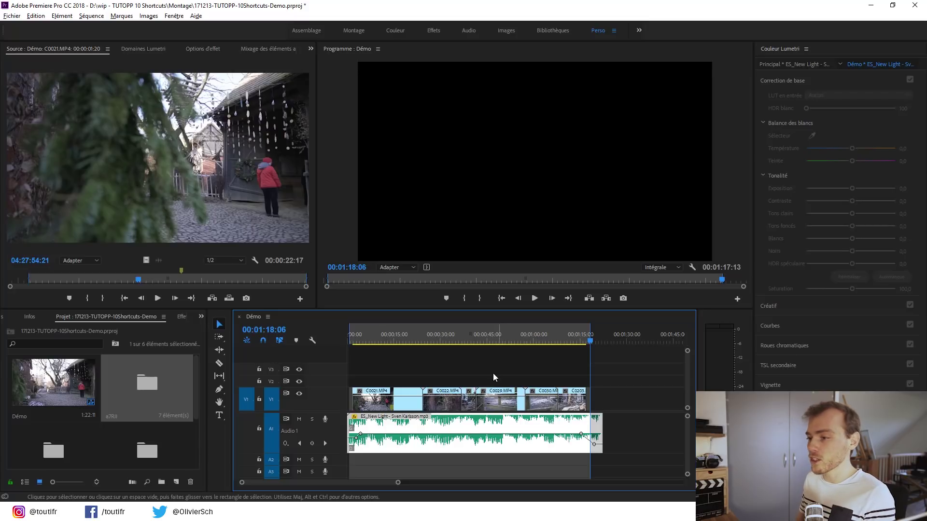
# Open C0208.MP4 from the a7RII bin in the source monitor and close the bin window.
pyautogui.doubleClick(151, 382)
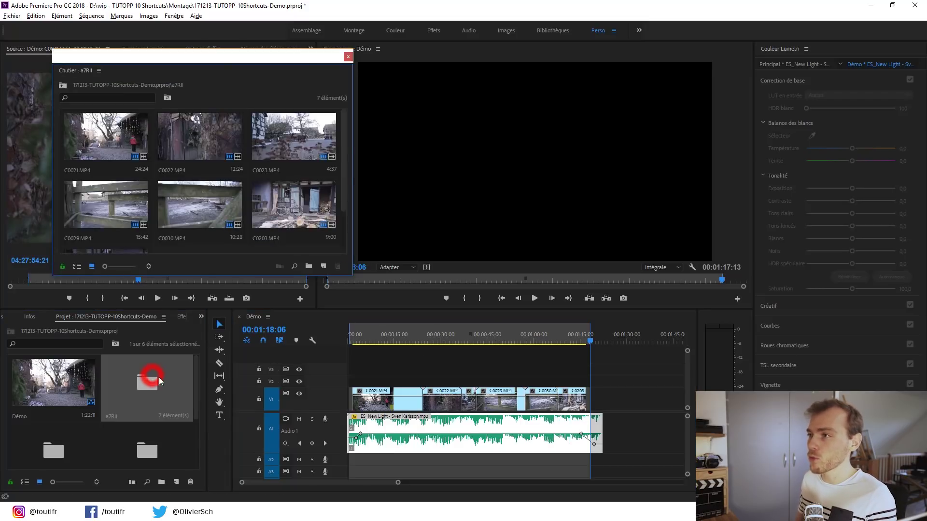
pyautogui.moveTo(202, 60); pyautogui.dragTo(557, 68)
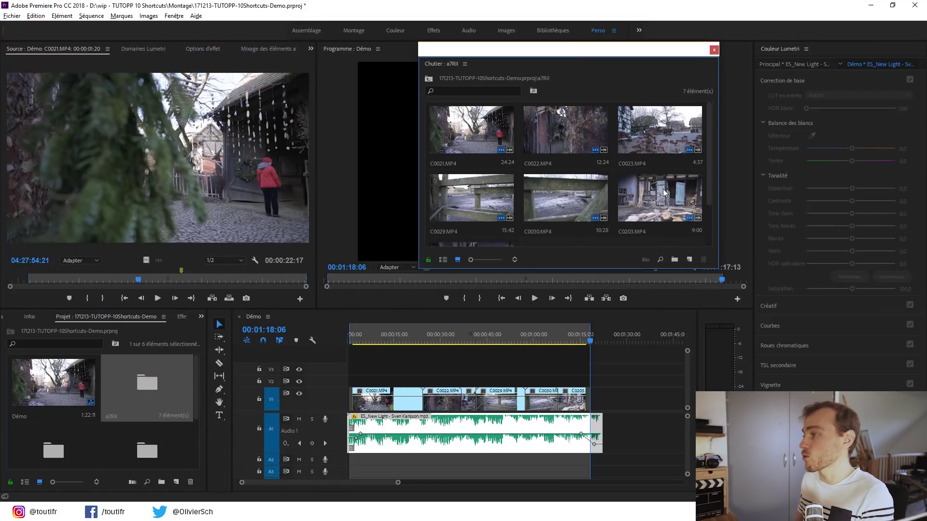
pyautogui.scroll(-2, 664, 187)
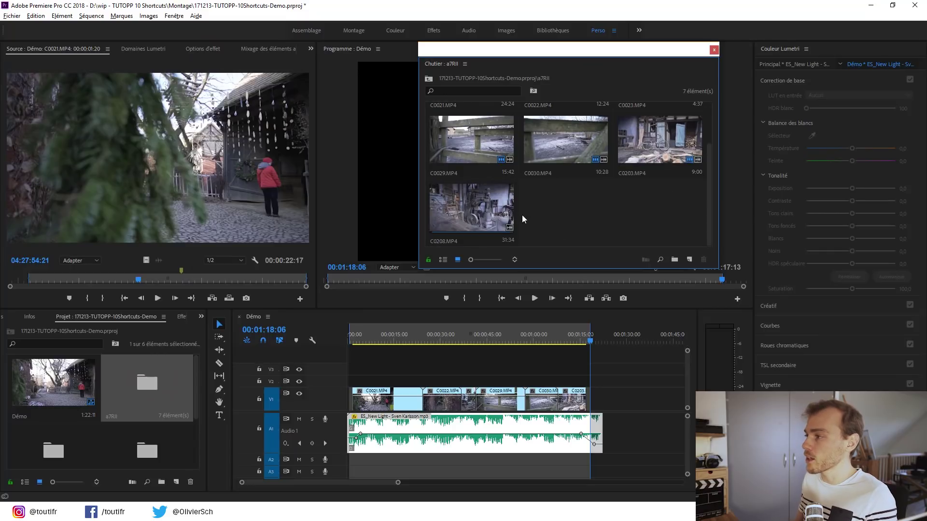
pyautogui.click(486, 203)
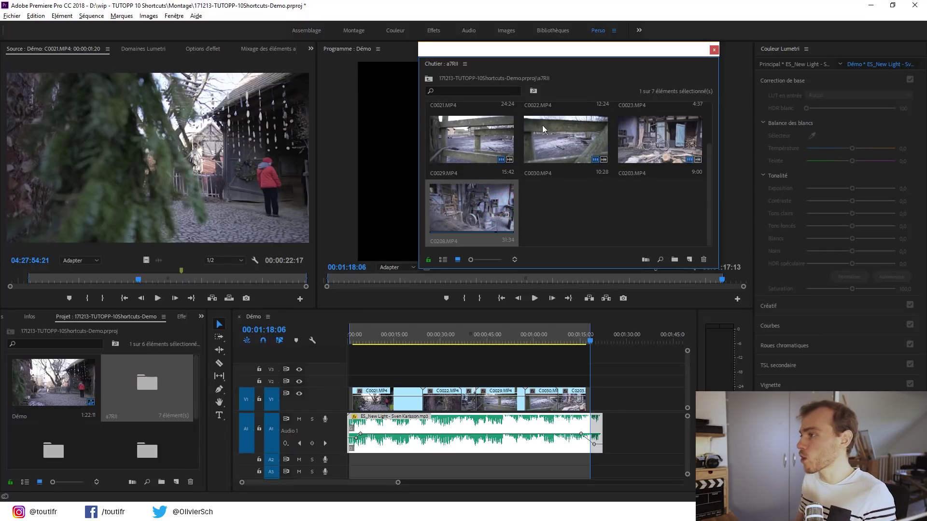
pyautogui.doubleClick(477, 209)
pyautogui.click(712, 51)
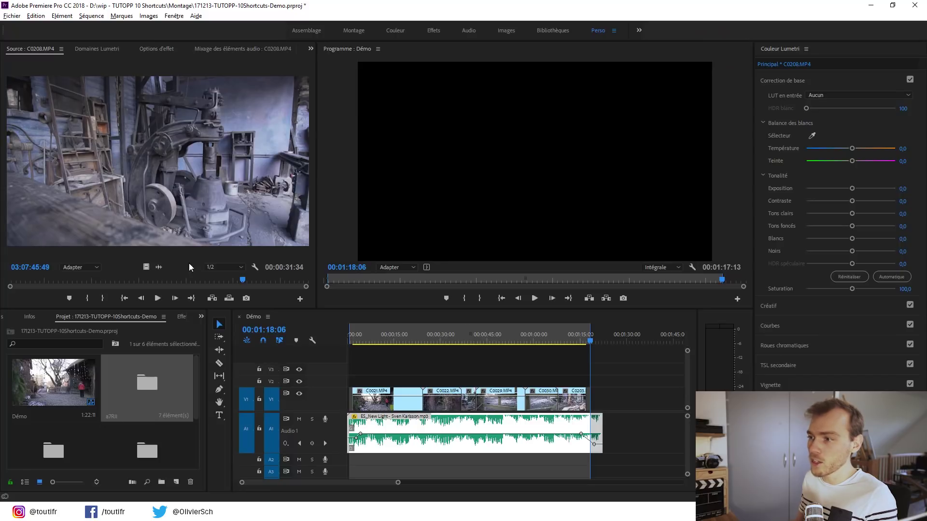
# Mark in and out points on C0208.MP4 in the source monitor for a 00:00:03:27 range ending at 03:07:39:42.
pyautogui.moveTo(169, 274)
pyautogui.mouseDown()
pyautogui.moveTo(120, 289)
pyautogui.moveTo(76, 282)
pyautogui.moveTo(158, 288)
pyautogui.moveTo(161, 280)
pyautogui.moveTo(192, 284)
pyautogui.moveTo(186, 279)
pyautogui.mouseUp()
pyautogui.press('i')
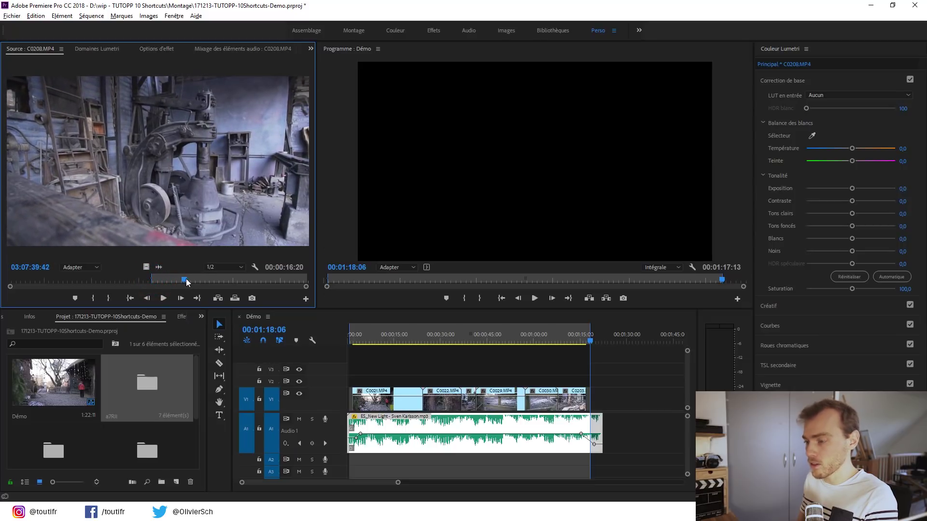
pyautogui.press('o')
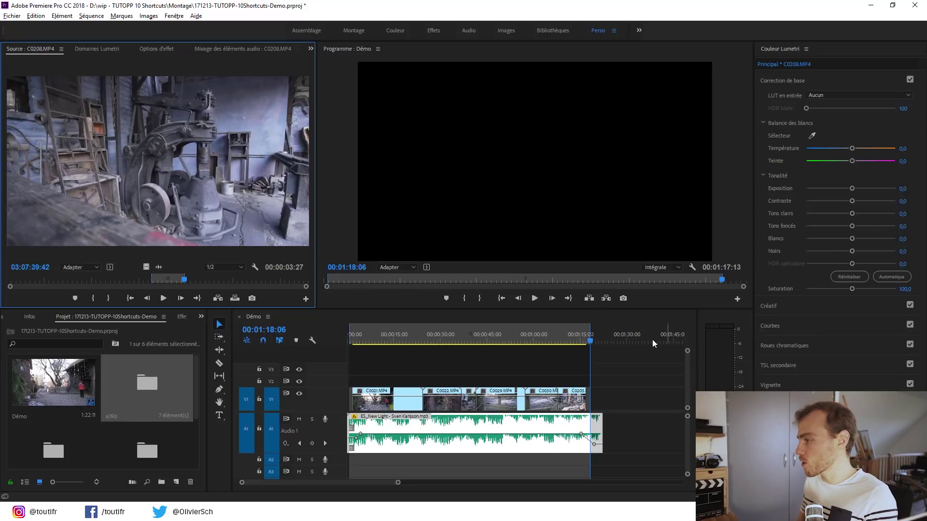
# Clear the sequence's in and out points and overwrite the marked C0208.MP4 range onto the timeline at 00:01:26:24.
pyautogui.click(622, 341)
pyautogui.rightClick(541, 329)
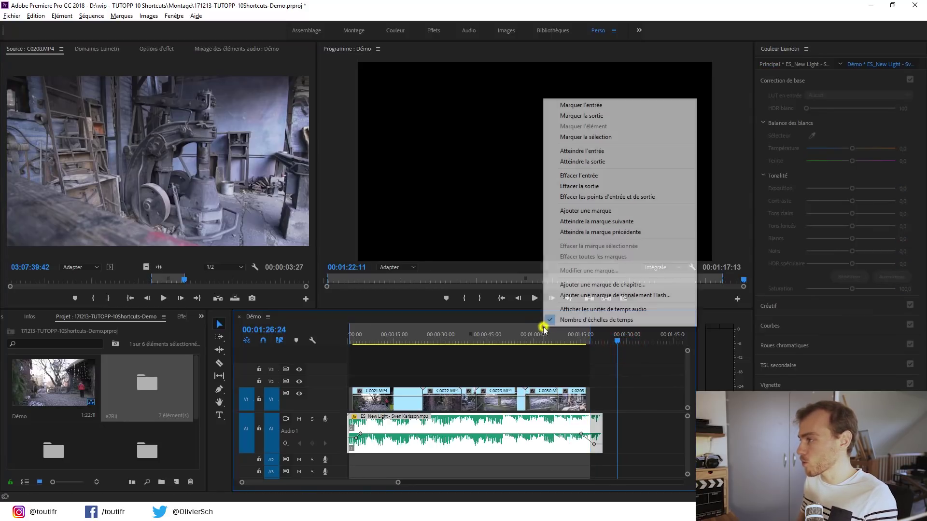
pyautogui.click(575, 195)
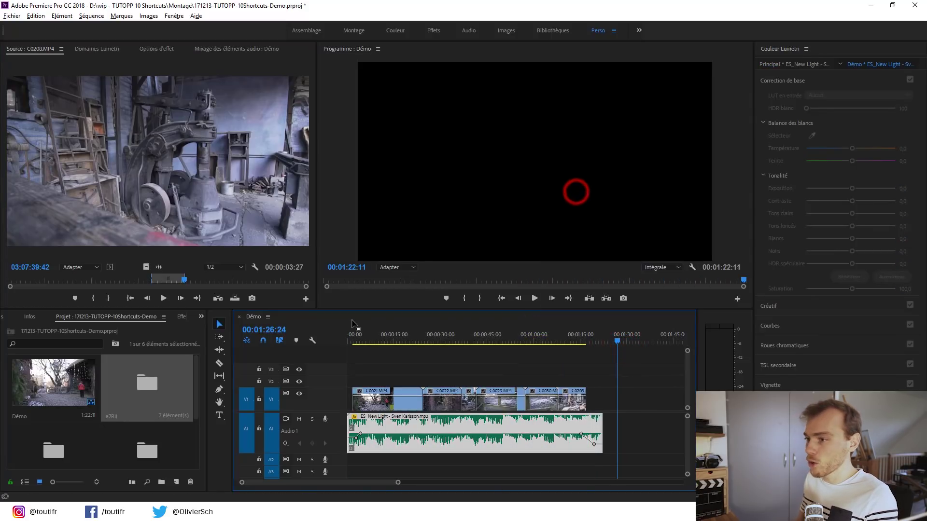
pyautogui.click(234, 299)
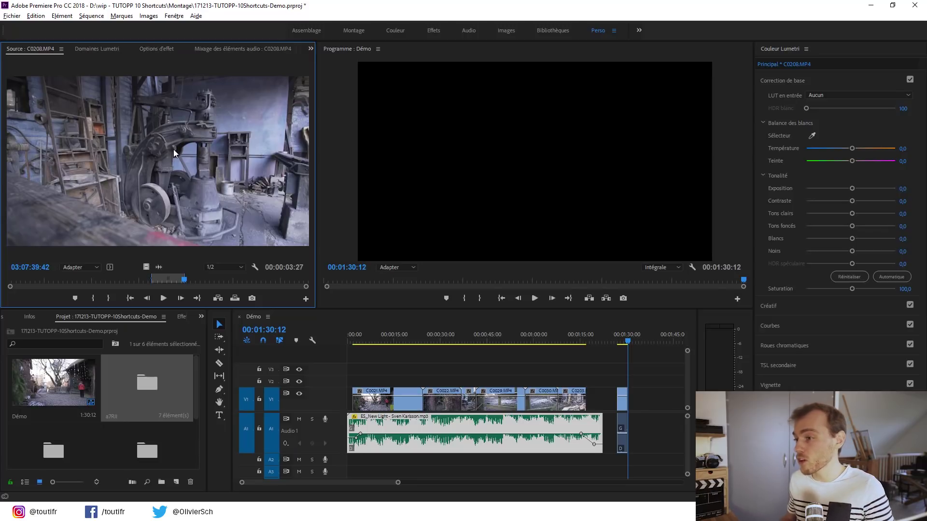
# Mark the sequence's in point at 00:00:18:01 and its out point at 00:01:04:10.
pyautogui.moveTo(498, 334); pyautogui.dragTo(406, 331)
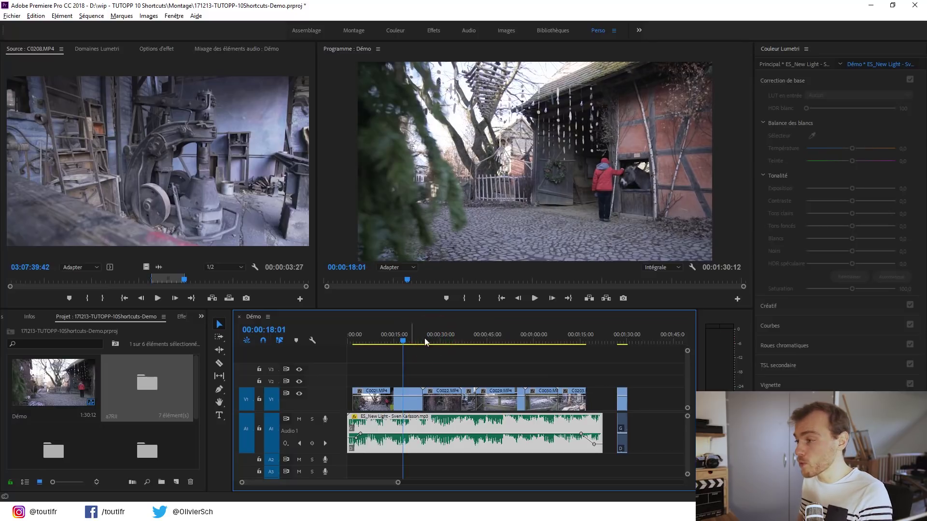
pyautogui.press('i')
pyautogui.click(548, 336)
pyautogui.press('o')
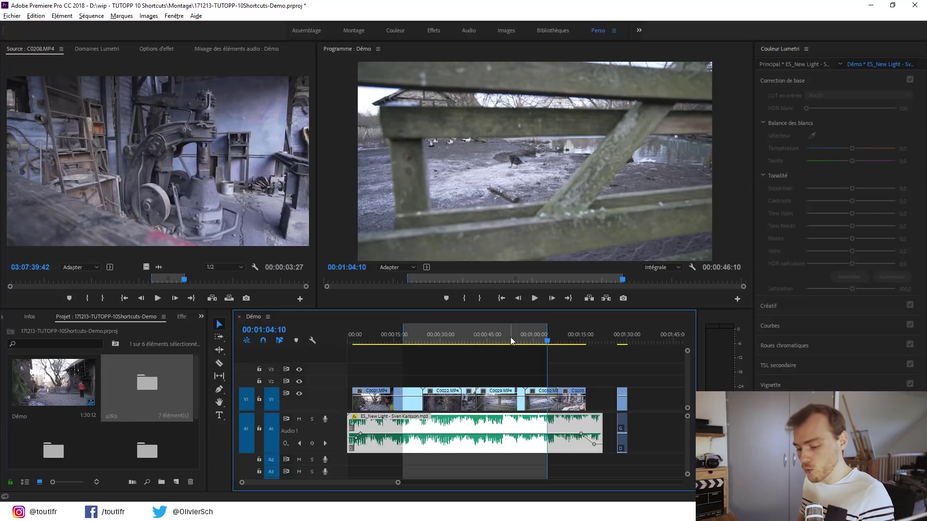
# Play the marked range from its in point, stop playback, and place the playhead before the in point at 00:00:14:16.
pyautogui.hotkey('ctrl', 'shift', 'space')
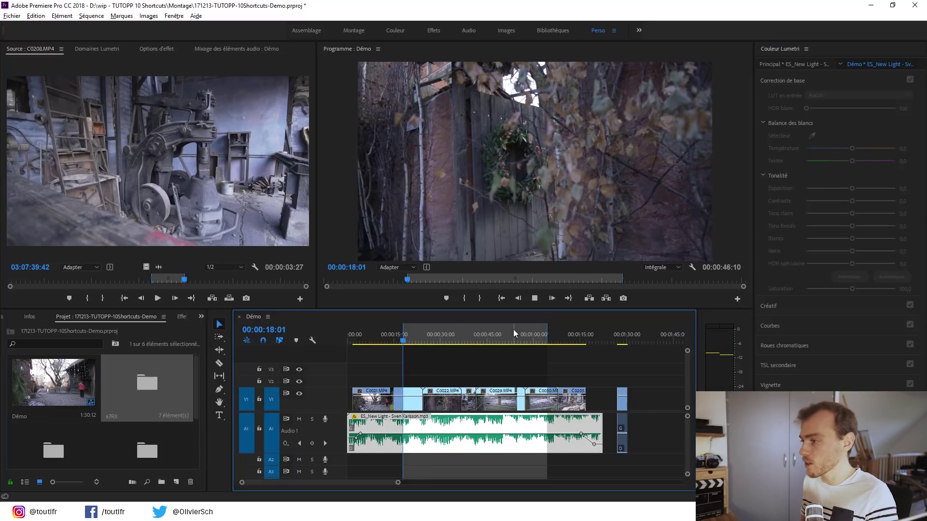
pyautogui.hotkey('shift', 'i')
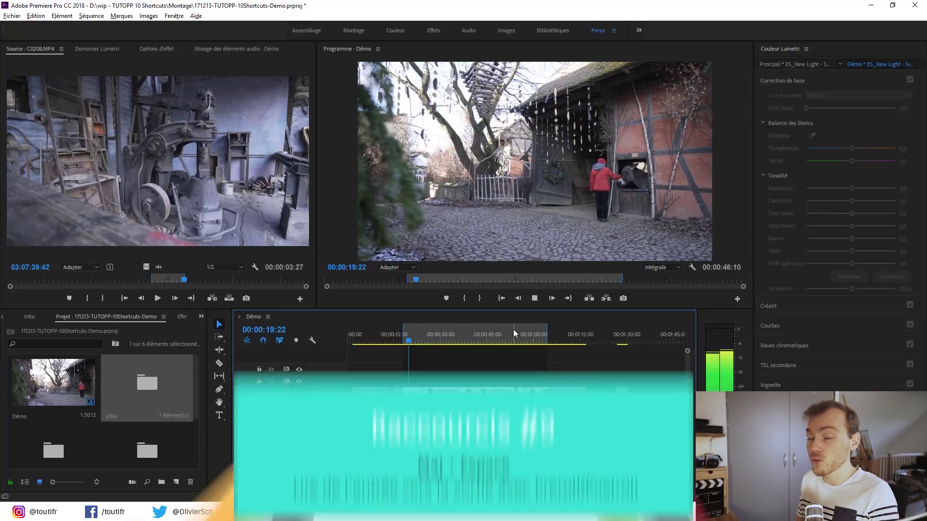
pyautogui.hotkey('shift', 'space')
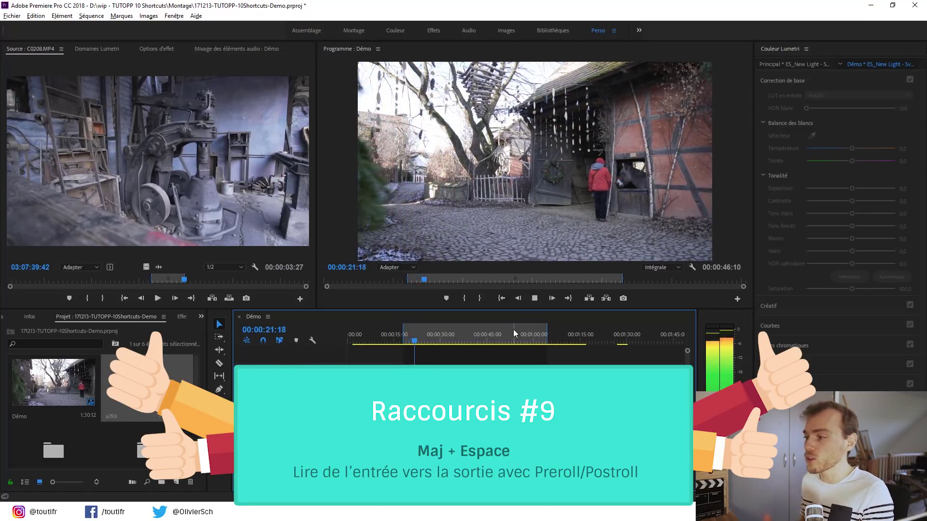
pyautogui.press('space')
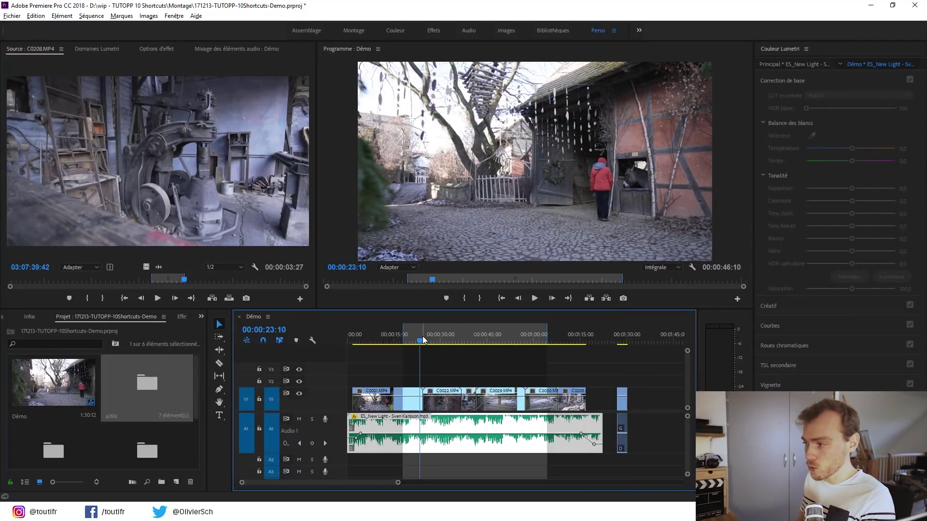
pyautogui.click(393, 342)
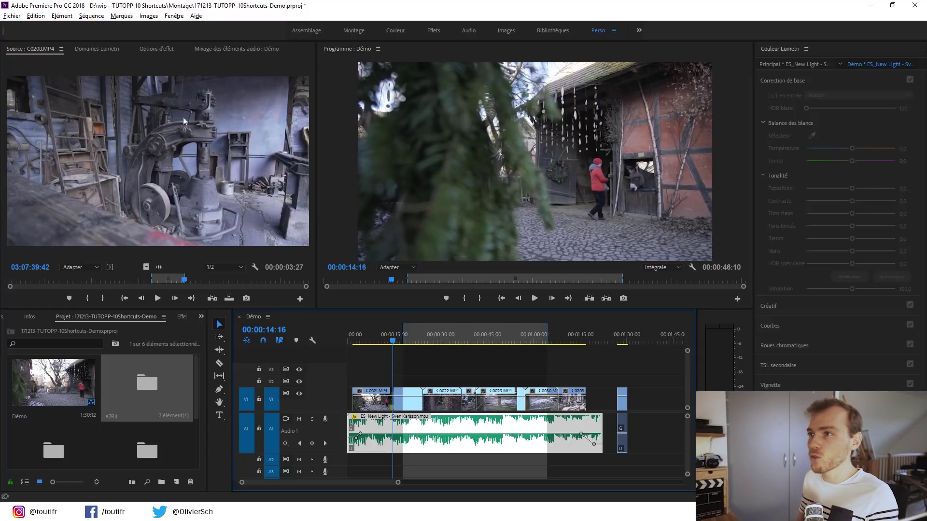
# Set the playback preroll to 2 seconds in the preferences and apply the change.
pyautogui.click(38, 19)
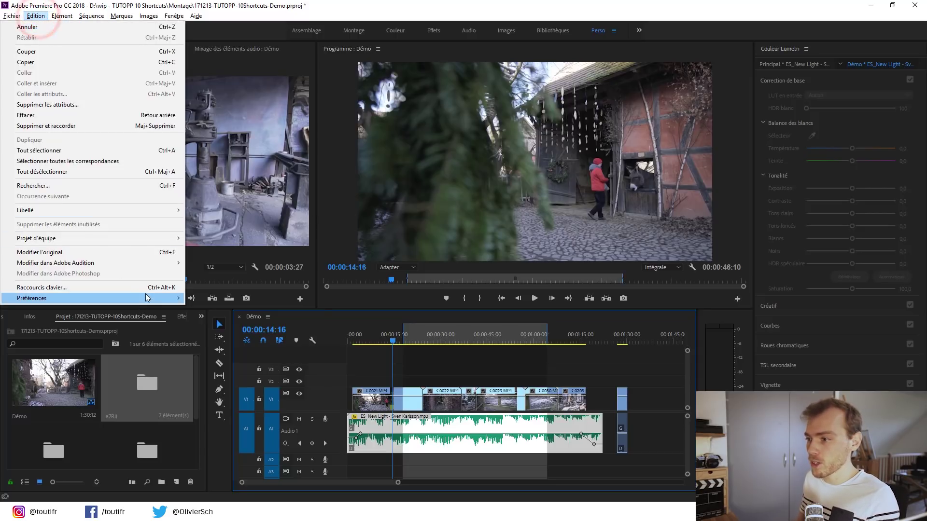
pyautogui.click(146, 294)
pyautogui.click(246, 447)
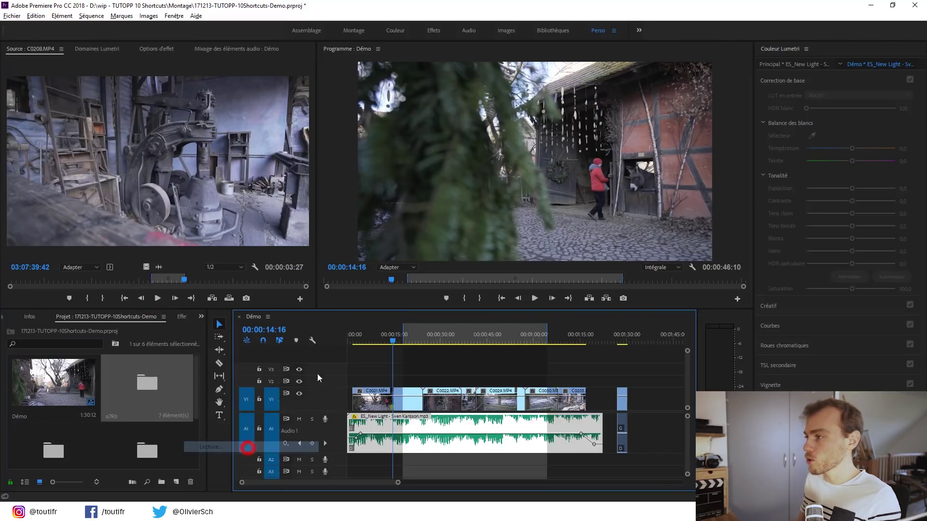
pyautogui.click(419, 127)
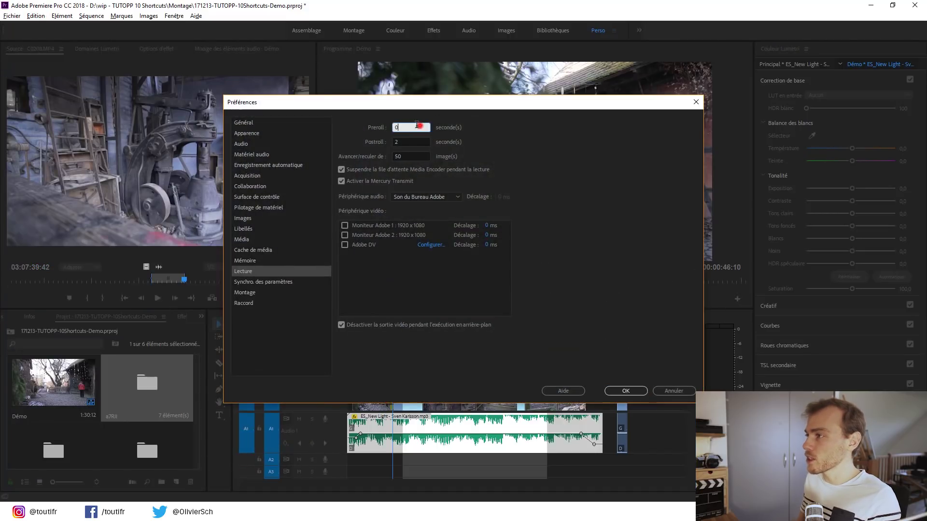
pyautogui.write('2')
pyautogui.press('Return')
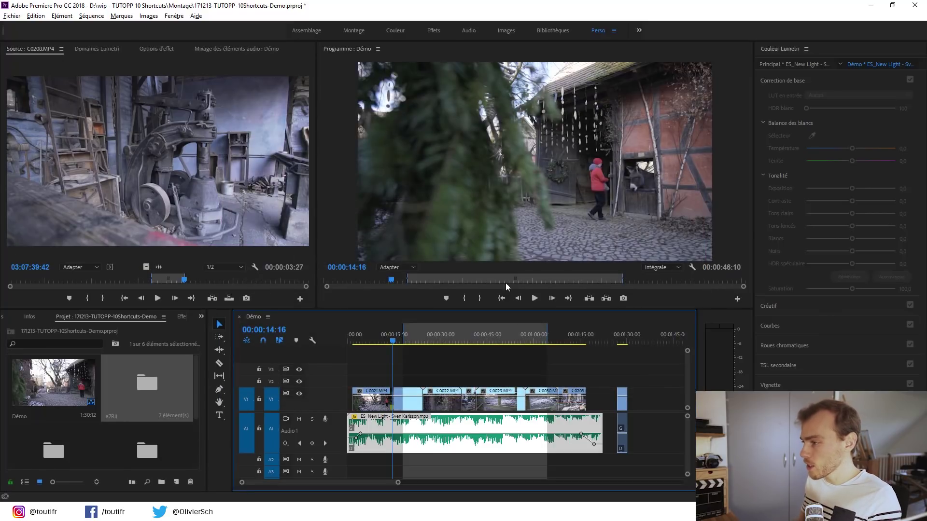
# Place the playhead at 00:00:51:24, play the sequence from in to out, and stop playback at 00:00:33:24.
pyautogui.click(508, 341)
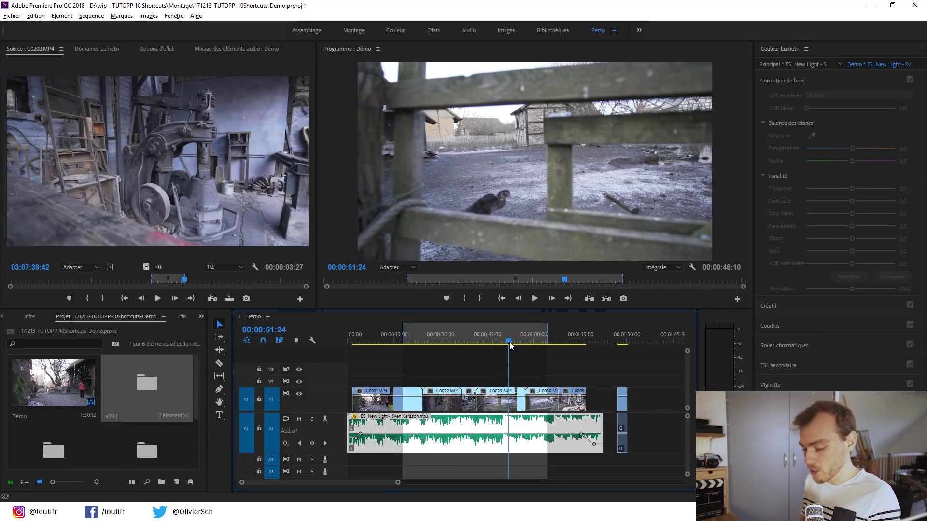
pyautogui.hotkey('shift', 'space')
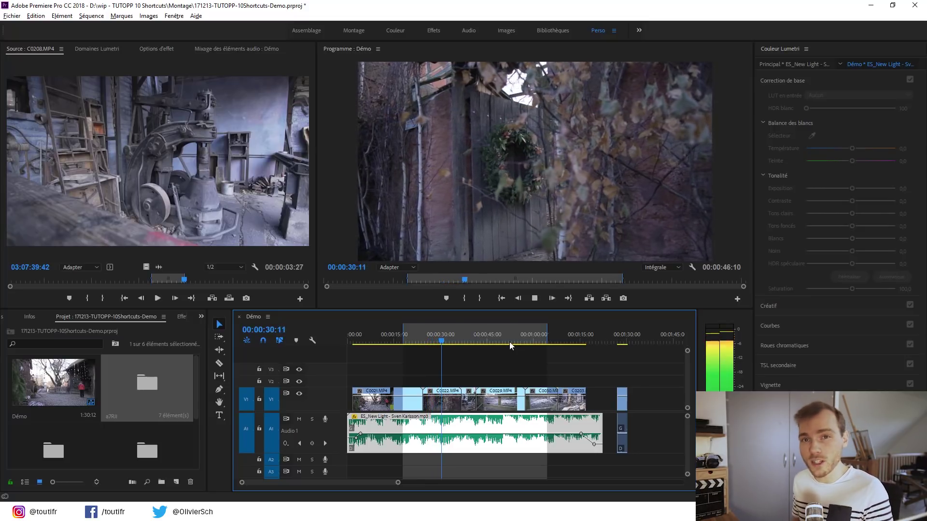
pyautogui.press('space')
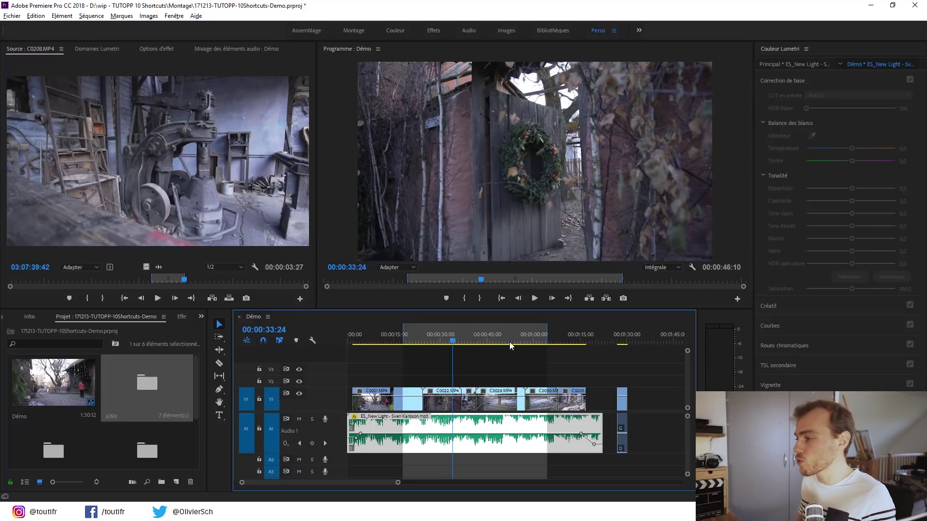
# Select clip C0029.MP4 and manually mark the sequence's in point at its start, 00:00:41:17, and out point at its end, 00:00:57:13.
pyautogui.click(448, 403)
pyautogui.click(514, 404)
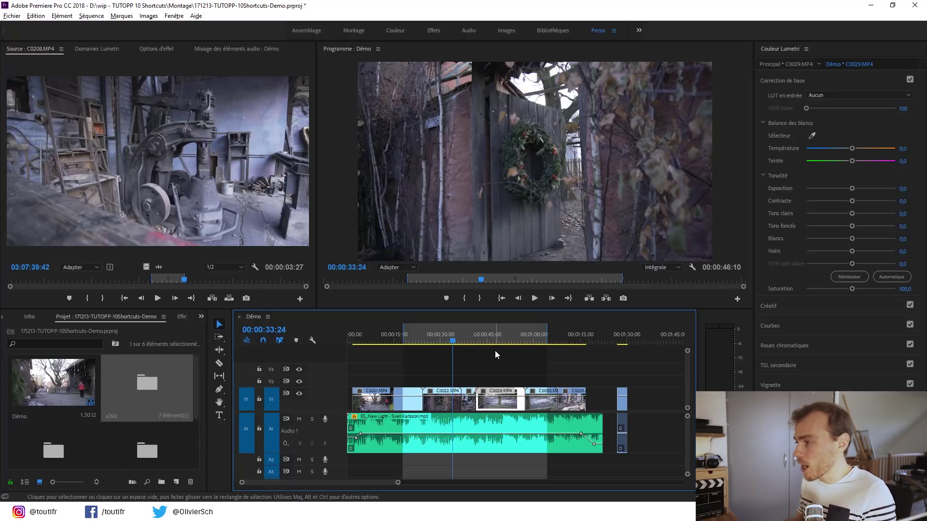
pyautogui.click(490, 336)
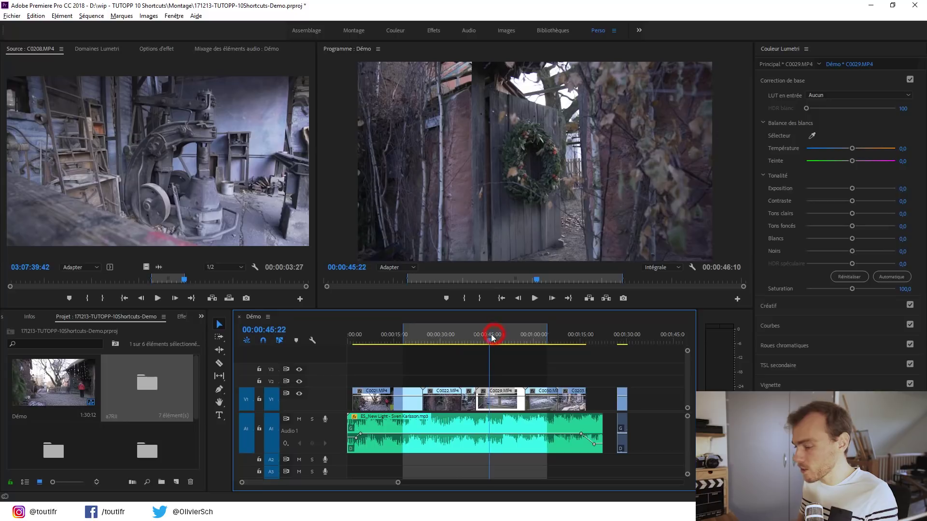
pyautogui.moveTo(491, 334); pyautogui.dragTo(481, 334)
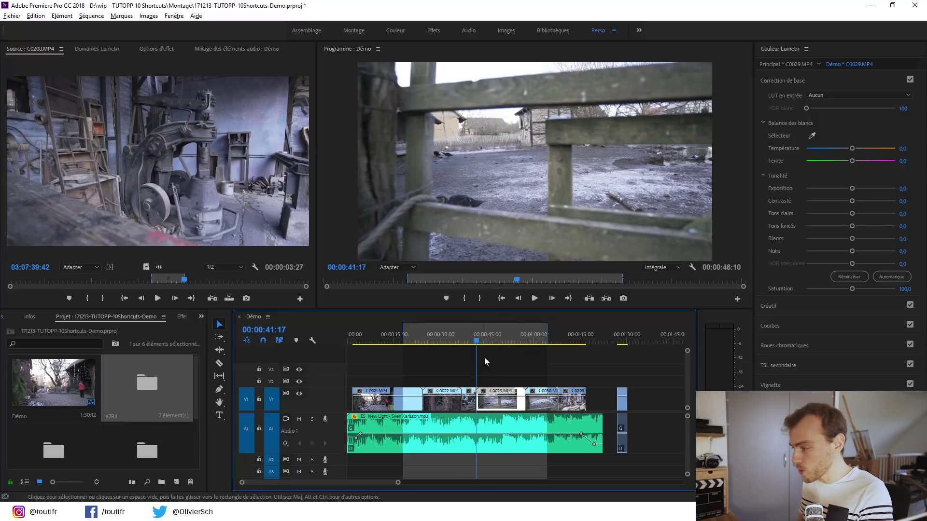
pyautogui.press('i')
pyautogui.moveTo(496, 339); pyautogui.dragTo(525, 342)
pyautogui.press('o')
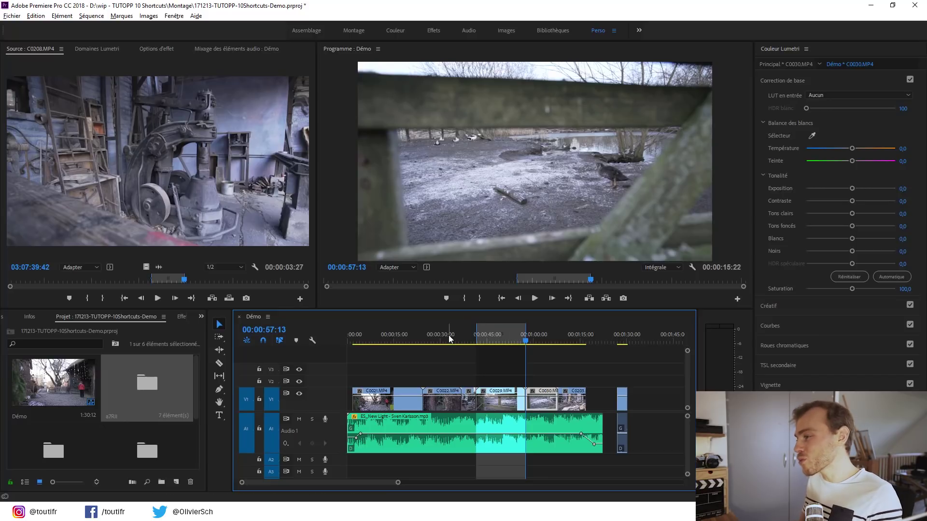
# Mark each clip under the playhead as the in-to-out range in turn: C0022.MP4, C0021.MP4, C0029.MP4, and finally C0030.MP4.
pyautogui.moveTo(450, 334); pyautogui.dragTo(444, 341)
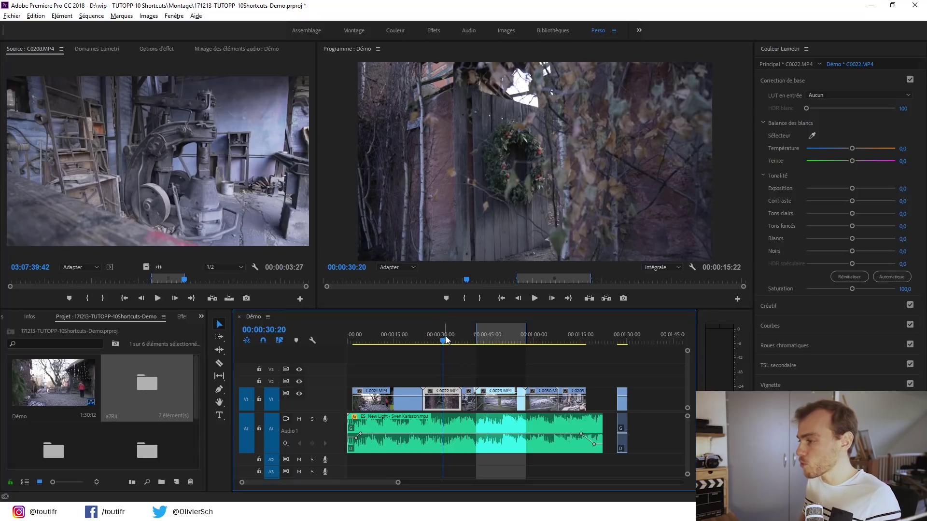
pyautogui.press('x')
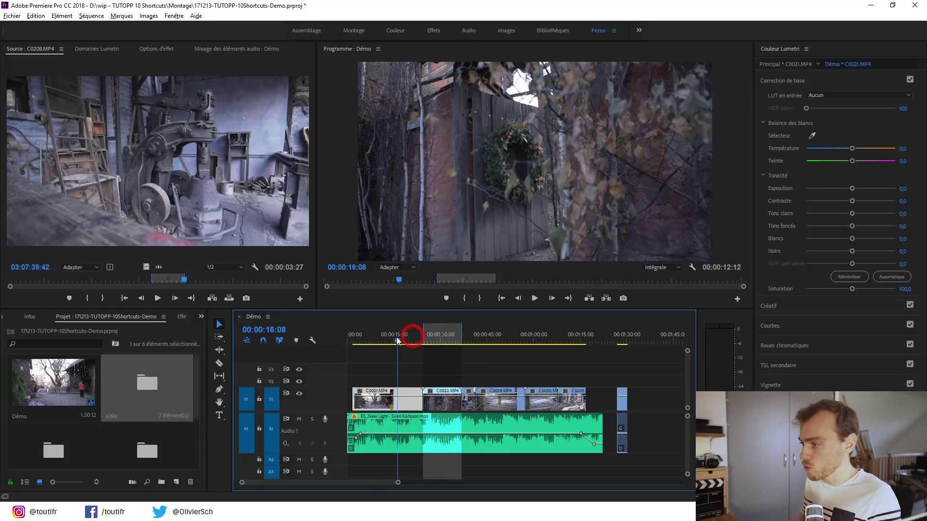
pyautogui.moveTo(413, 339); pyautogui.dragTo(393, 343)
pyautogui.press('x')
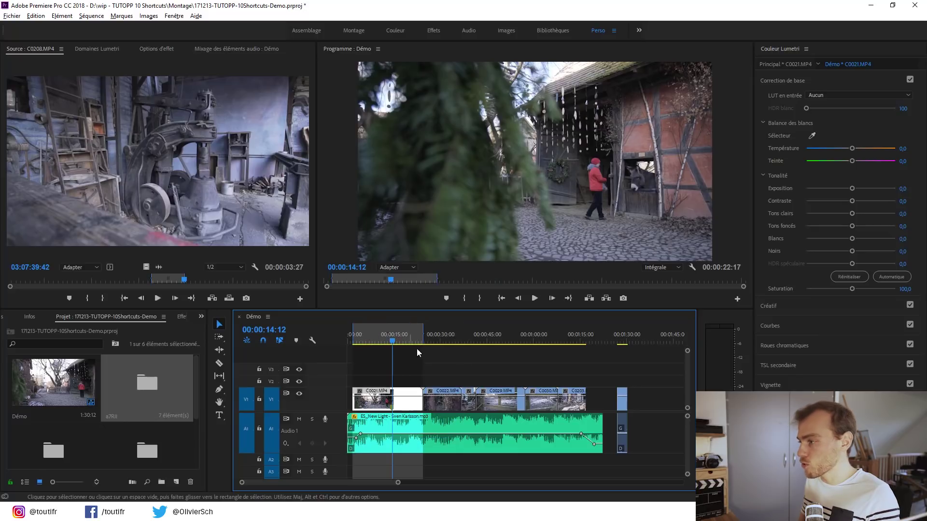
pyautogui.click(492, 337)
pyautogui.press('x')
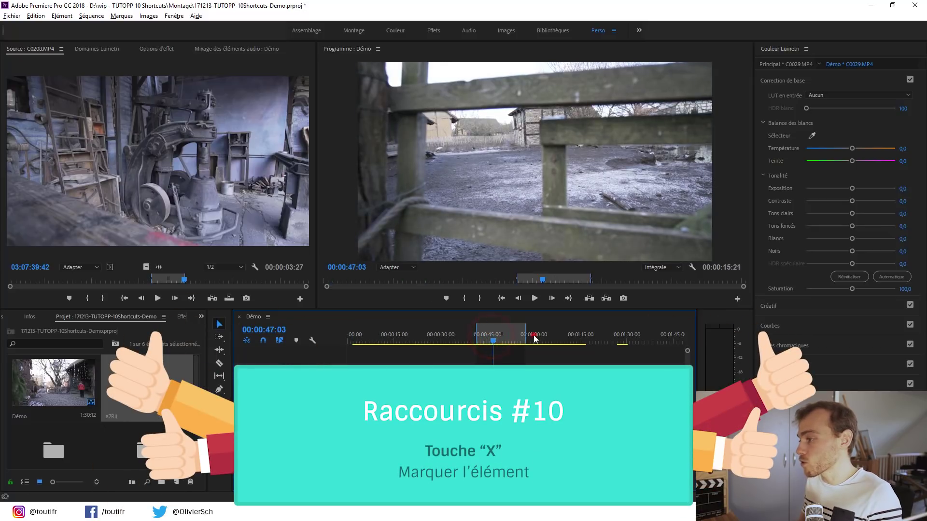
pyautogui.click(538, 339)
pyautogui.press('x')
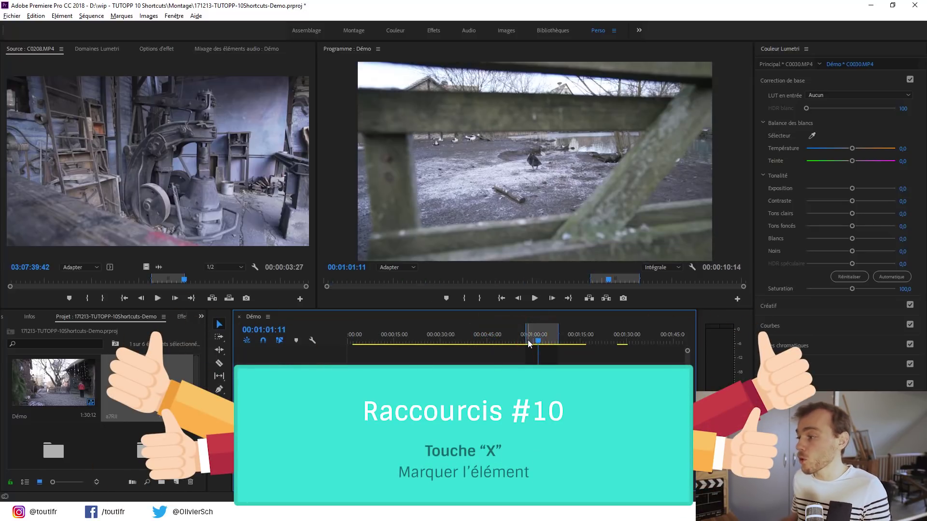